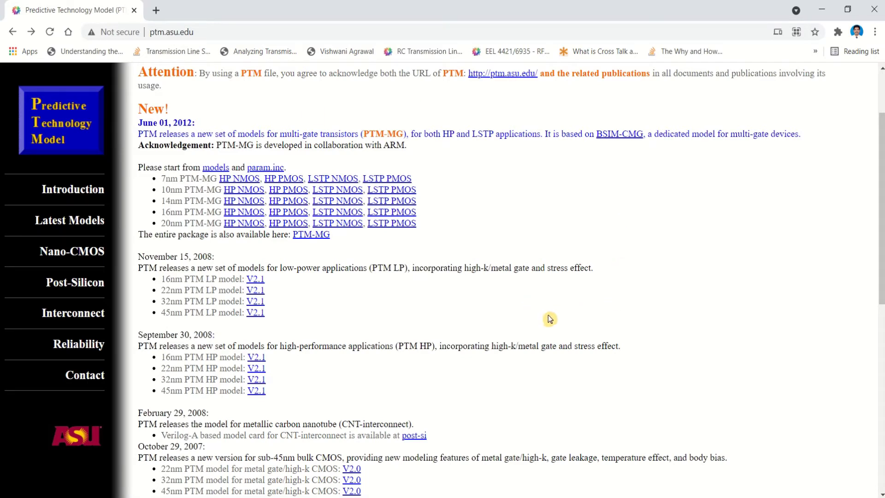
Step: Find the November 15, 2008 list on the PTM site and open the 16nm PTM LP V2.1 model card
left_click(207, 31)
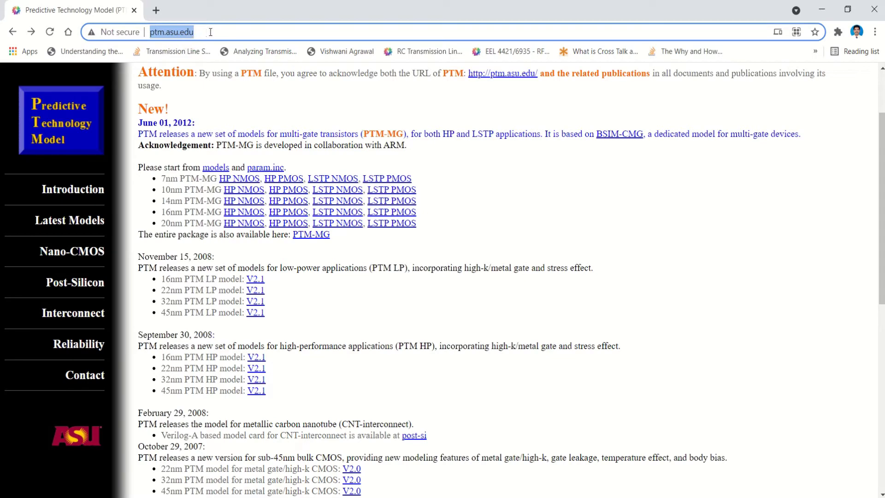
left_click(508, 249)
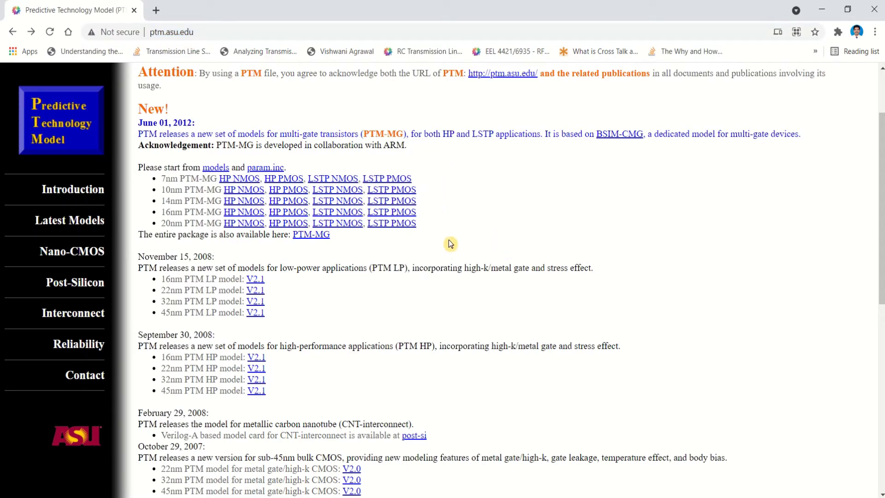
scroll(451, 241, "down", 8)
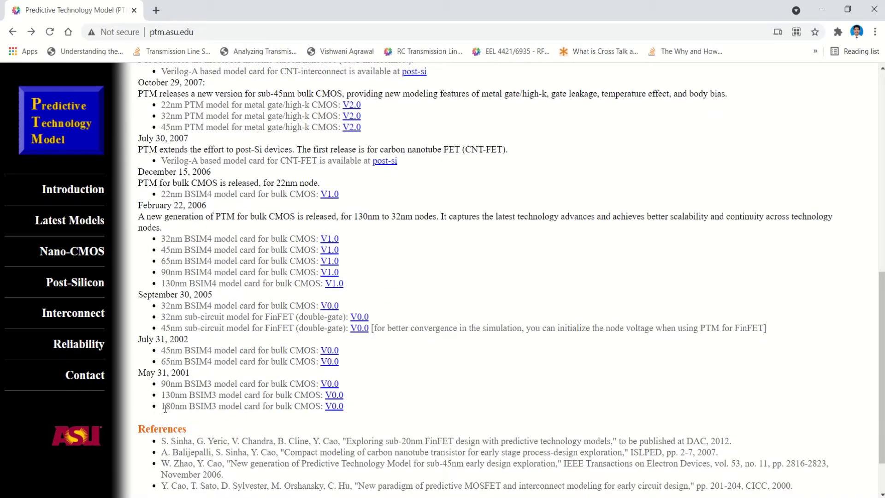
left_click_drag(165, 408, 223, 406)
left_click(365, 395)
scroll(297, 270, "up", 1)
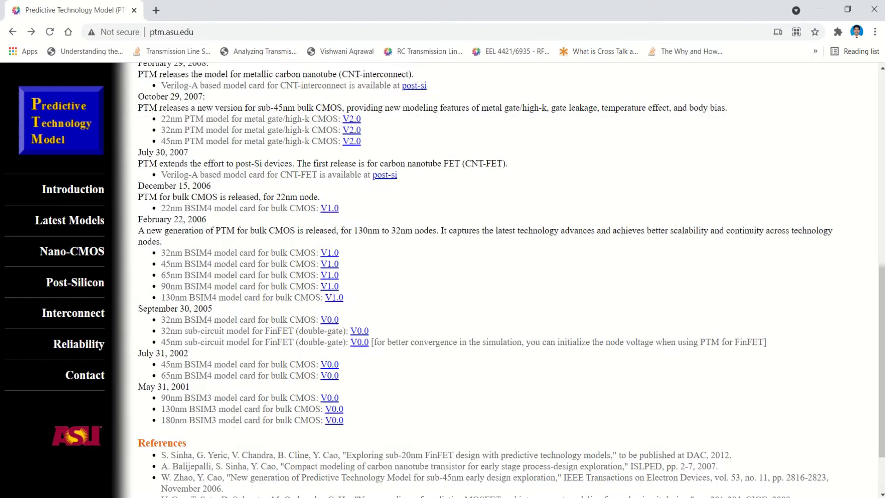
scroll(298, 270, "up", 4)
scroll(193, 124, "up", 3)
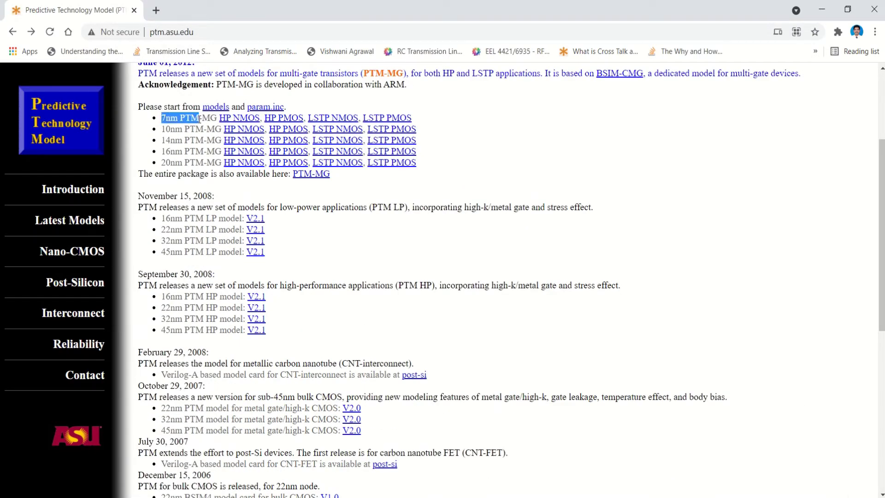
left_click(374, 233)
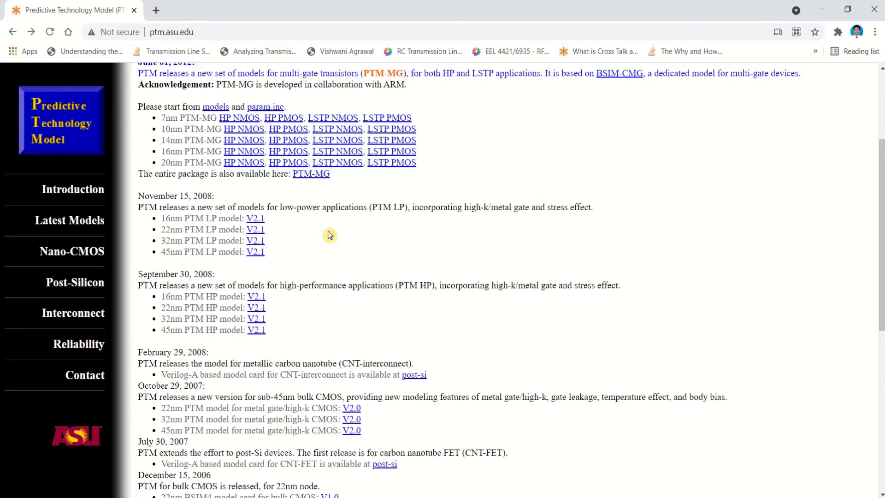
scroll(322, 251, "down", 1)
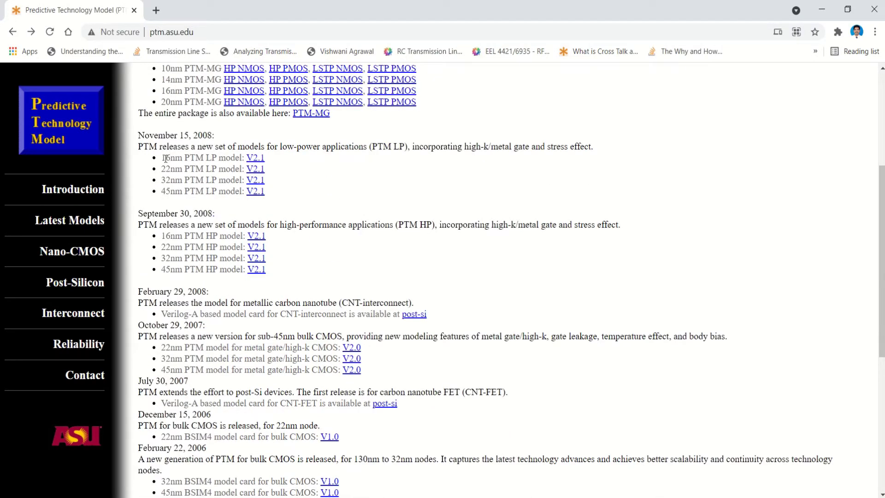
left_click_drag(183, 158, 218, 158)
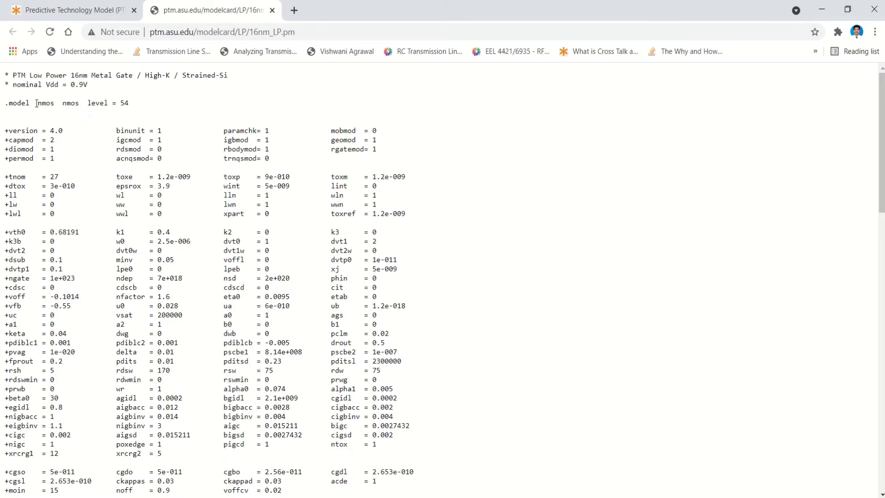
Step: Save the model card into the Desktop folder under the name 16nm_LP.pm
scroll(141, 166, "down", 8)
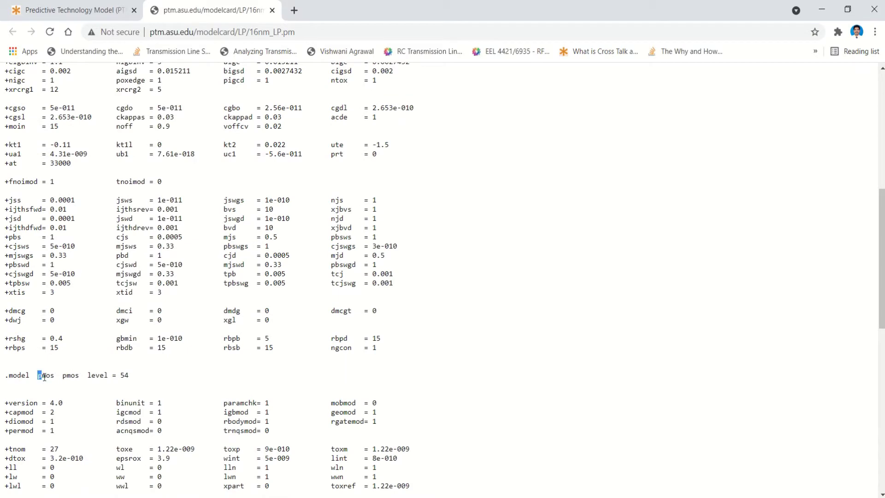
left_click(489, 277)
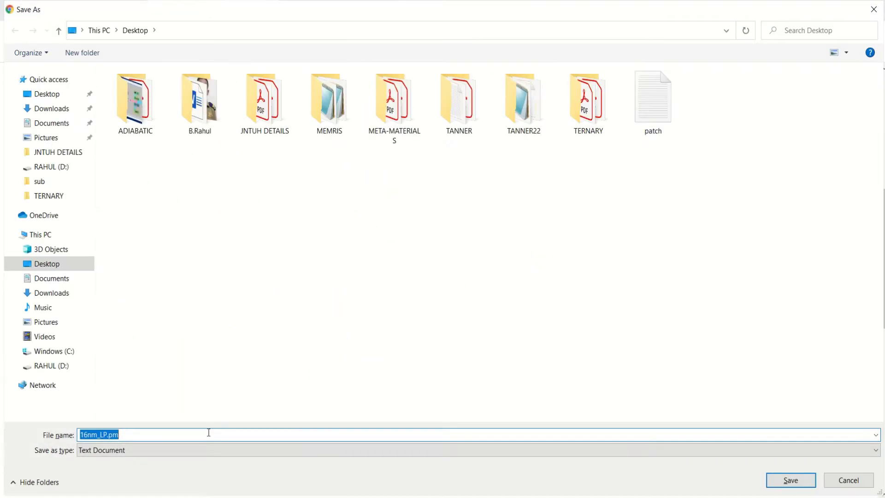
left_click(143, 437)
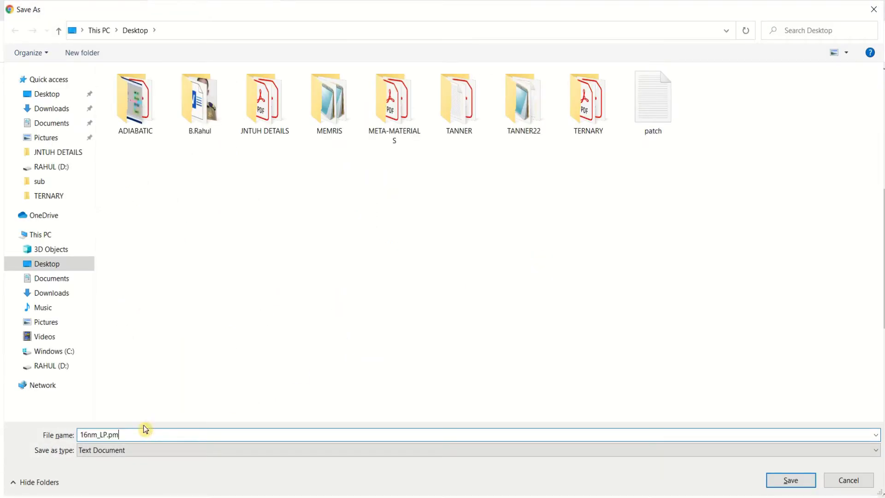
left_click(58, 100)
double_click(133, 434)
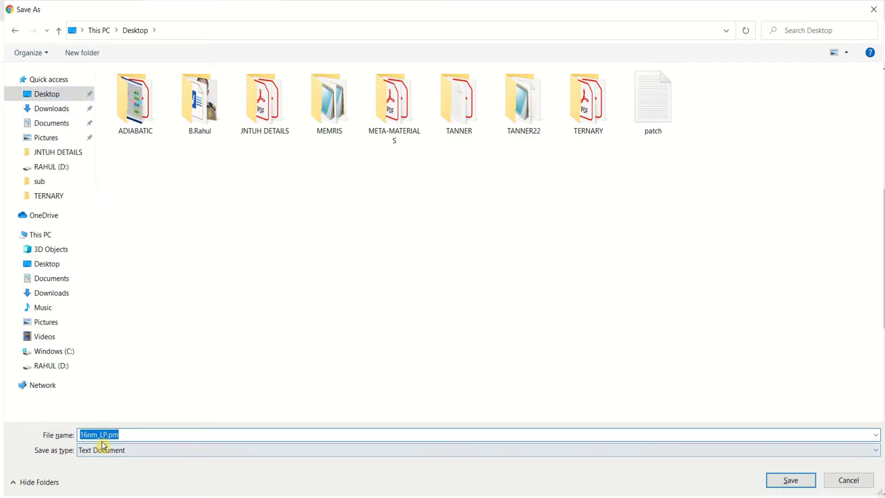
left_click(129, 435)
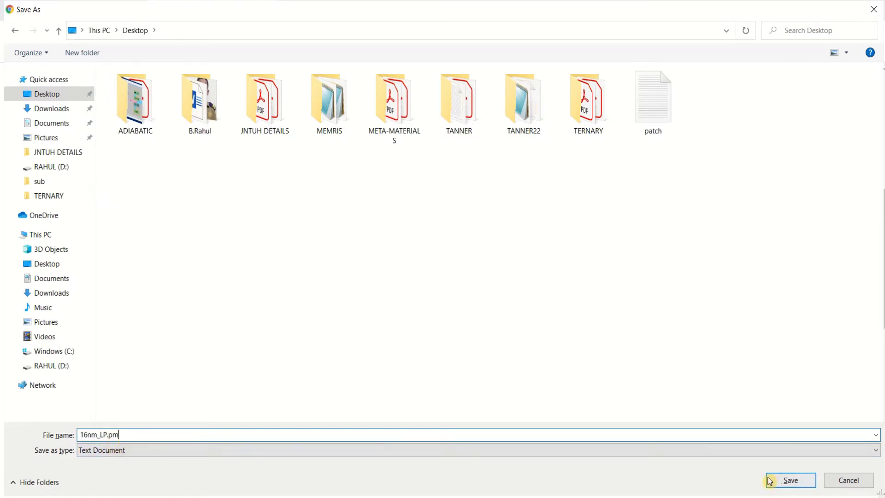
left_click(792, 483)
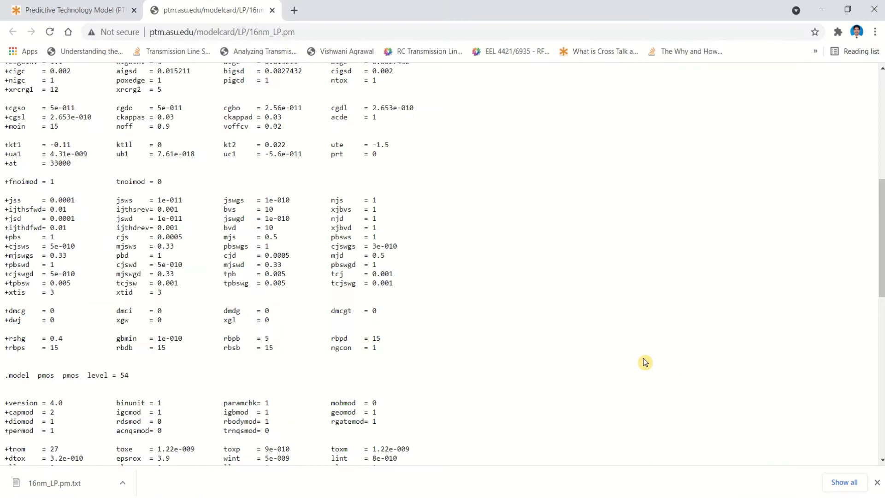
Step: Minimize Chrome to reveal the NOT_TRANSIENT schematic and load the Devices-MOS parts library
left_click(822, 9)
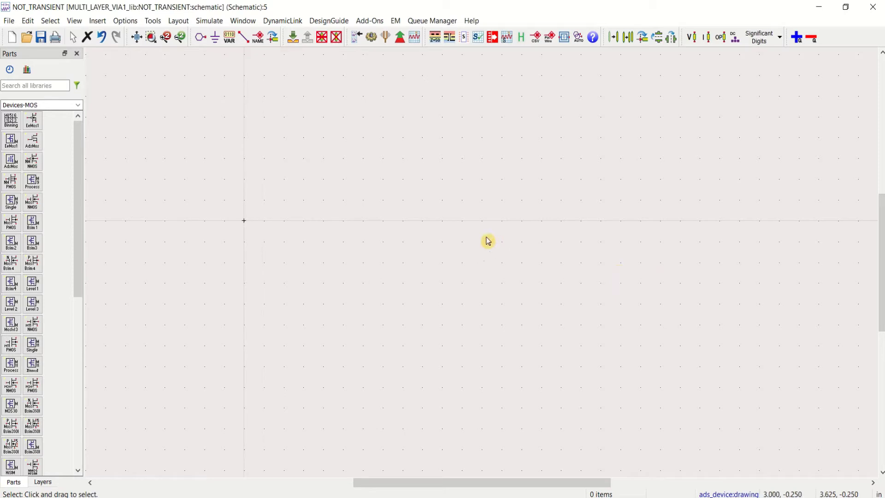
left_click(79, 106)
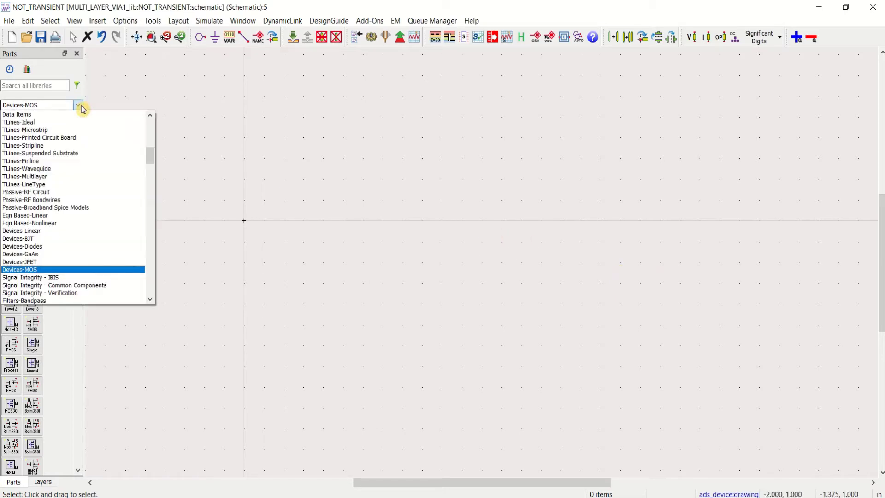
left_click(51, 271)
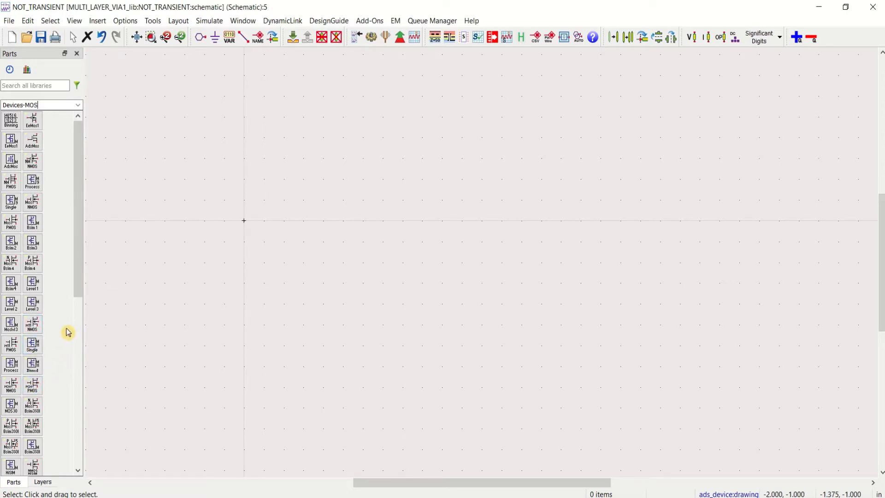
Step: Place an MM11_PMOS transistor with an MM11_NMOS below it, then zoom to fit
left_click(16, 352)
left_click(362, 206)
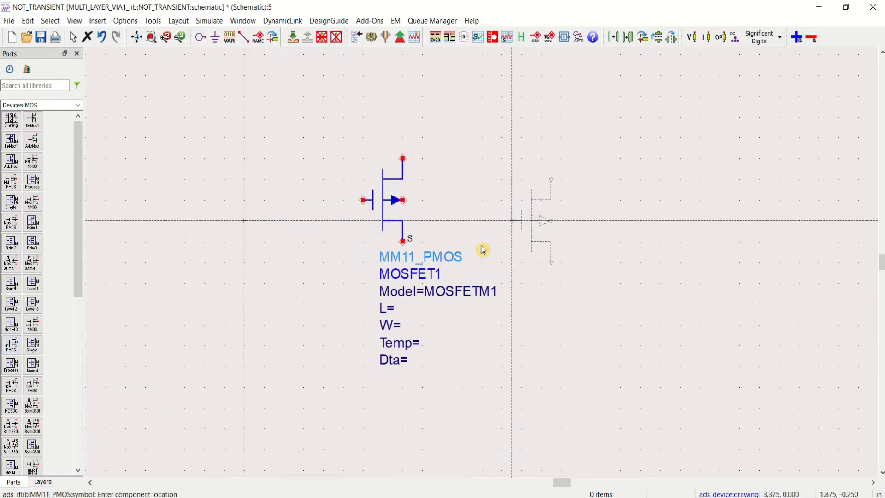
key("Escape")
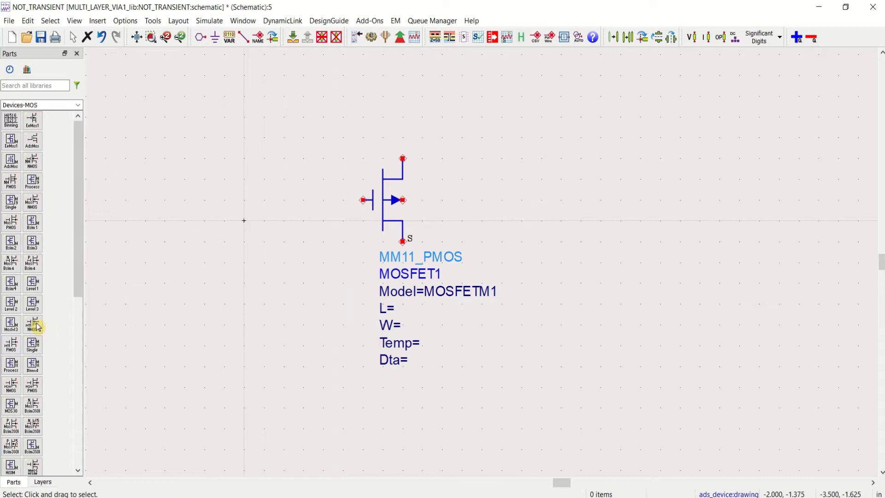
left_click(34, 327)
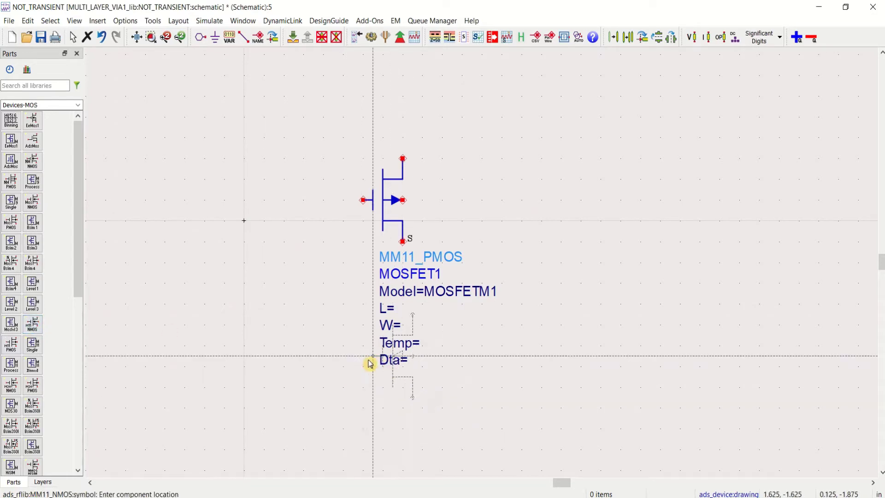
left_click(362, 362)
key("Escape")
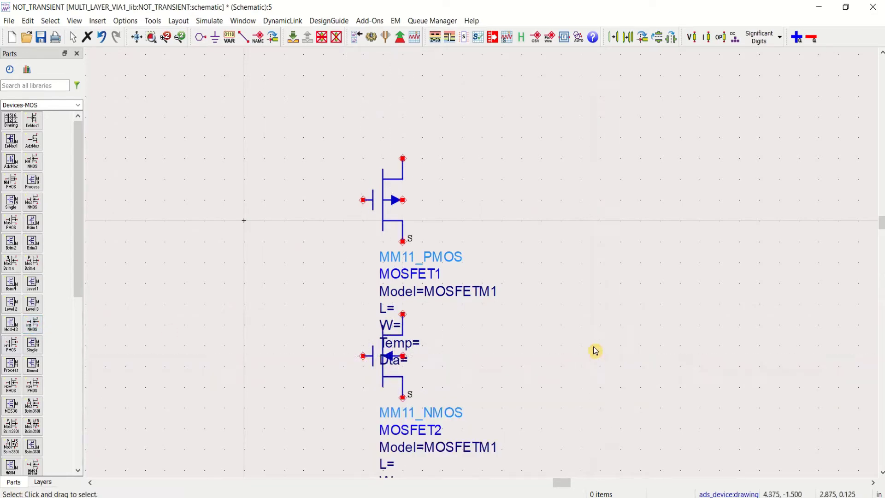
left_click(137, 37)
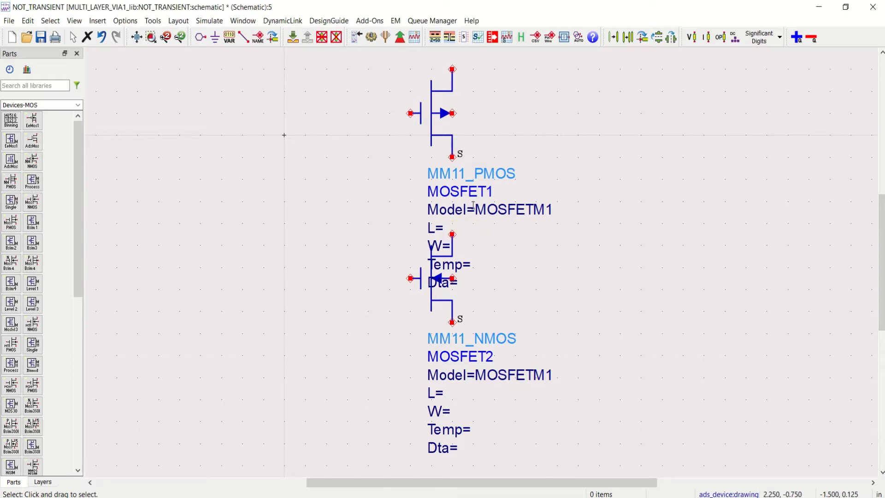
Step: Move both transistors' parameter labels to the right of their symbols
key("F5")
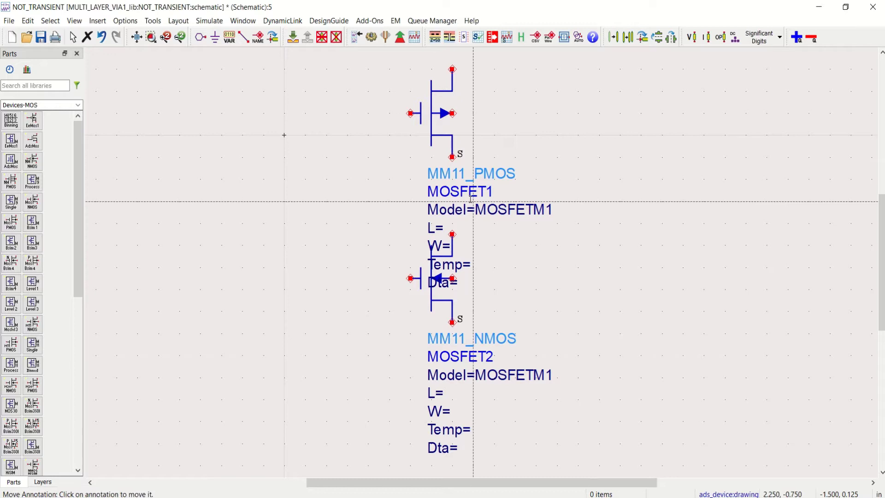
left_click(470, 198)
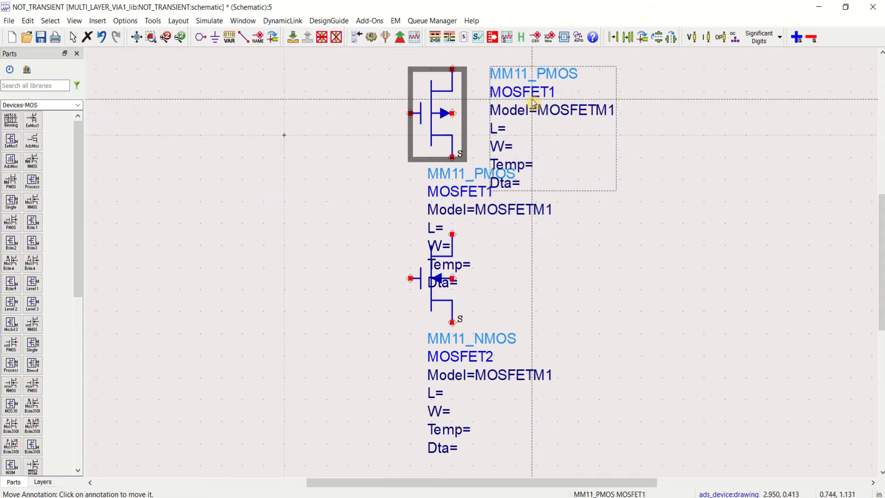
left_click(527, 103)
left_click(462, 355)
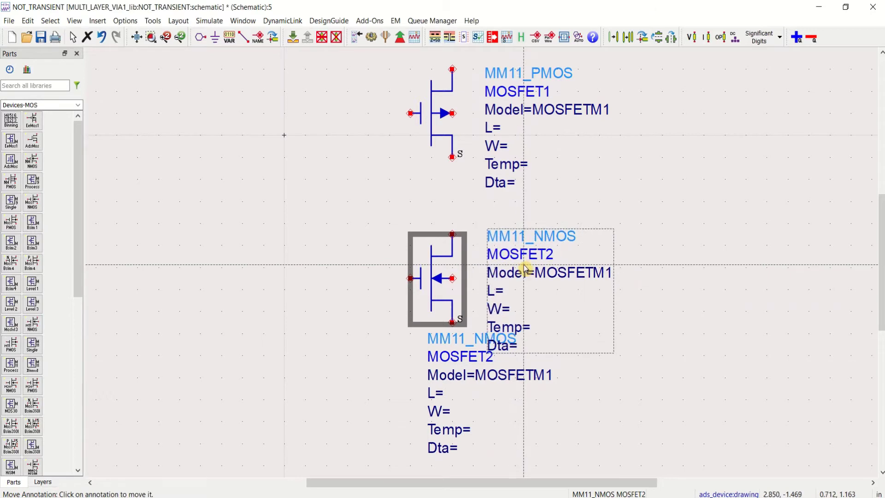
left_click(529, 263)
key("Escape")
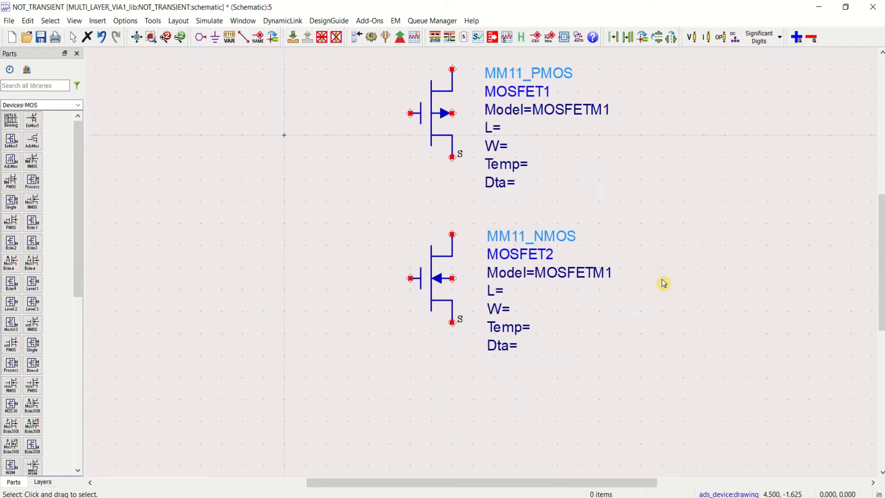
scroll(662, 283, "up", 1)
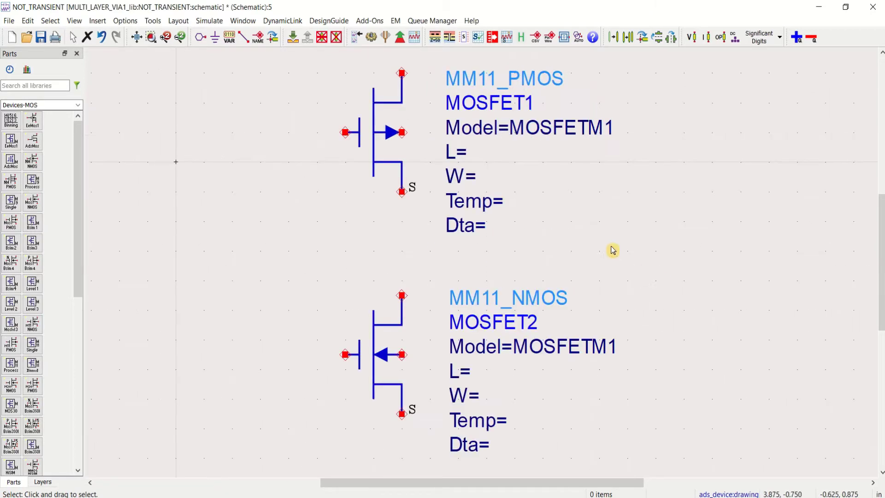
Step: Mirror the PMOS about the X axis, move it above the NMOS, and shift its labels
left_click(390, 140)
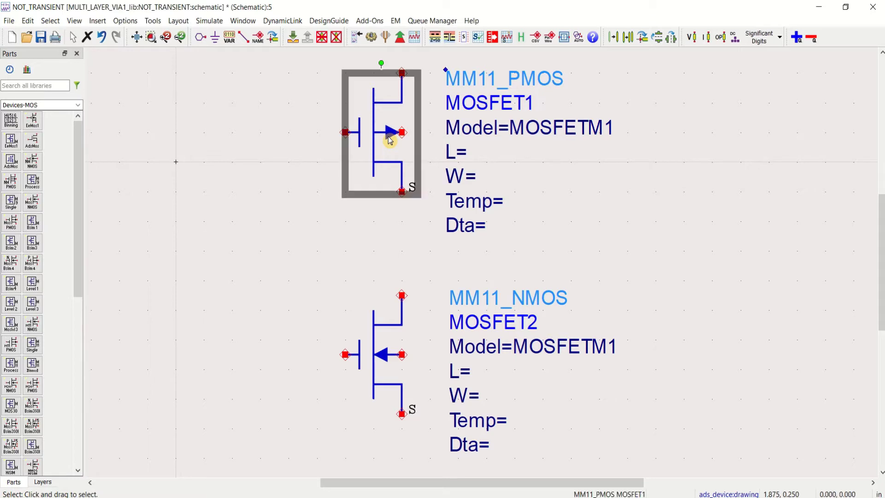
left_click(658, 38)
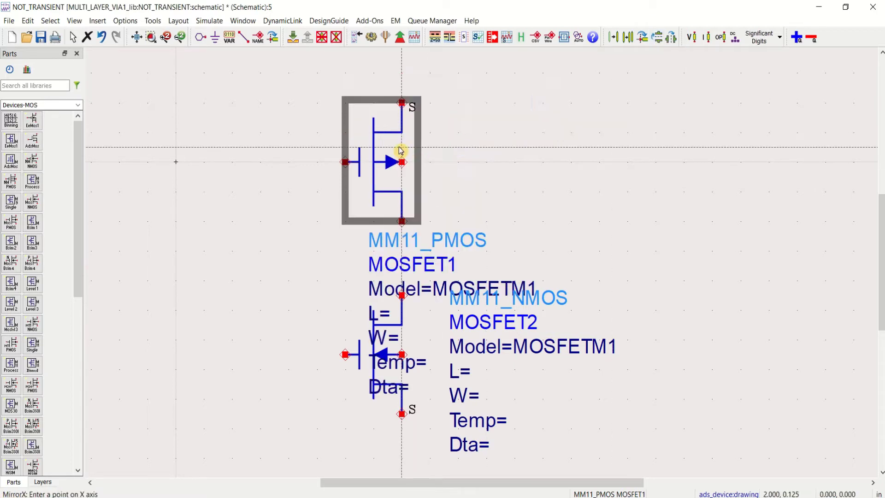
left_click(510, 152)
left_click_drag(401, 162, 430, 103)
left_click(555, 184)
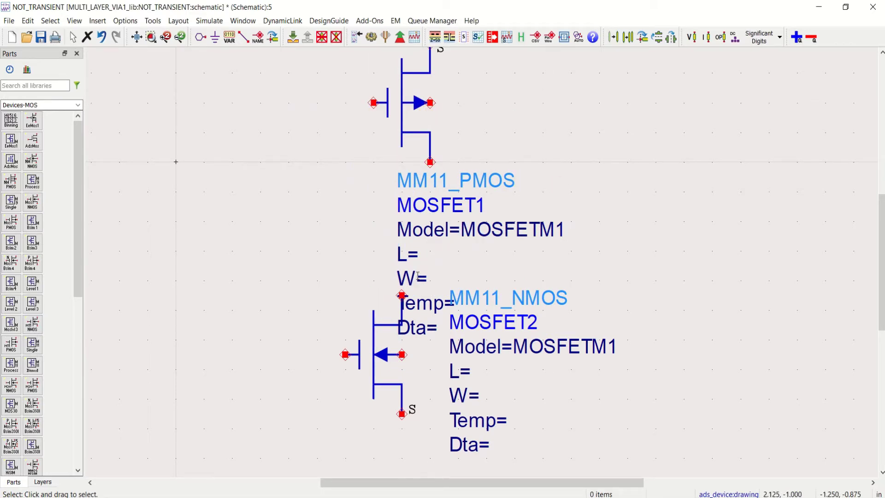
key("F5")
left_click(443, 227)
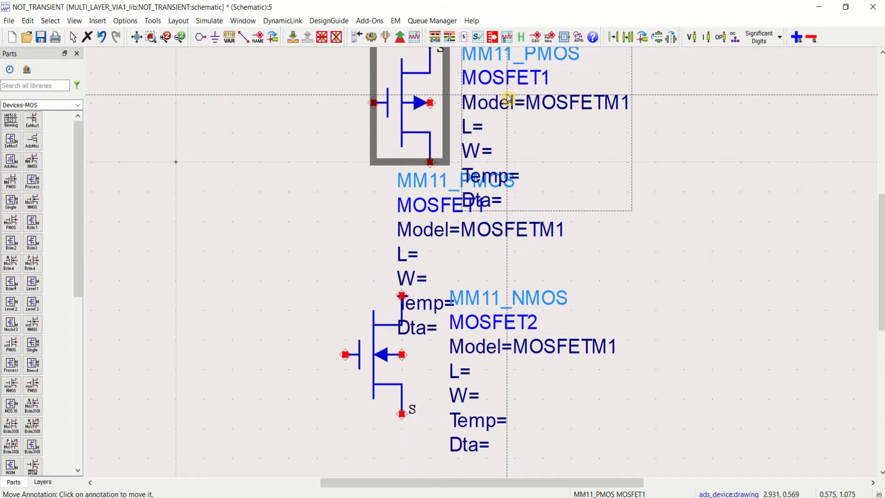
left_click(501, 98)
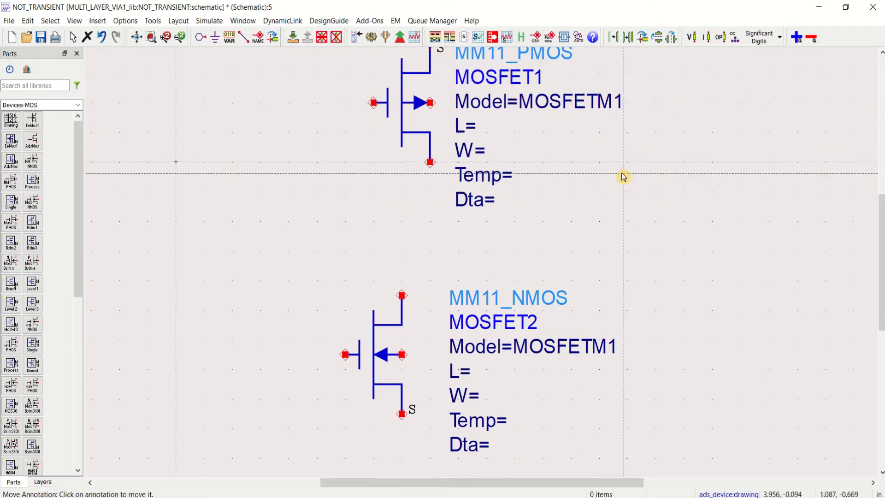
key("Escape")
Step: Align the PMOS directly above the NMOS and place its labels beside the symbol
left_click(400, 114)
left_click_drag(400, 113, 371, 143)
left_click(575, 180)
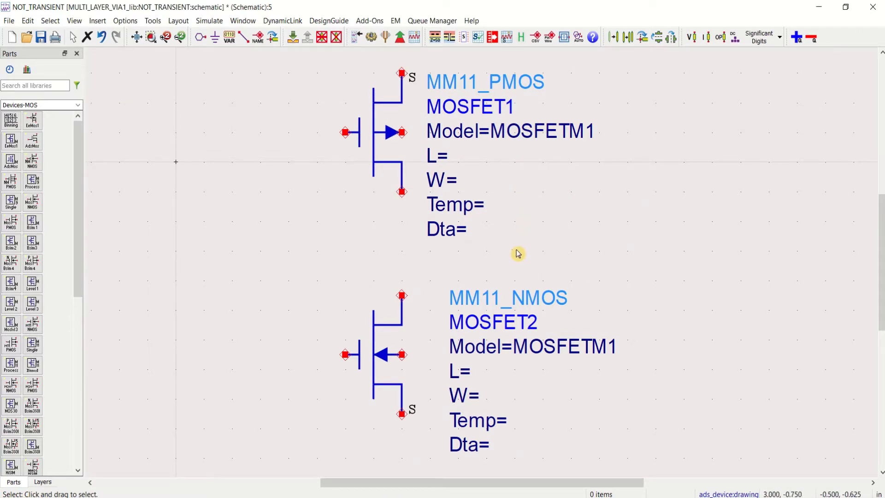
key("F5")
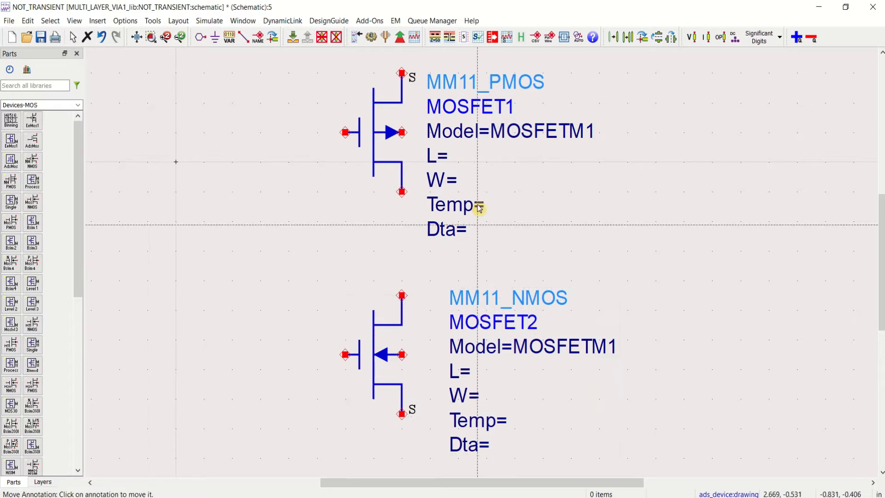
mouse_move(462, 175)
left_mouse_down()
mouse_move(454, 173)
mouse_move(458, 161)
left_mouse_up()
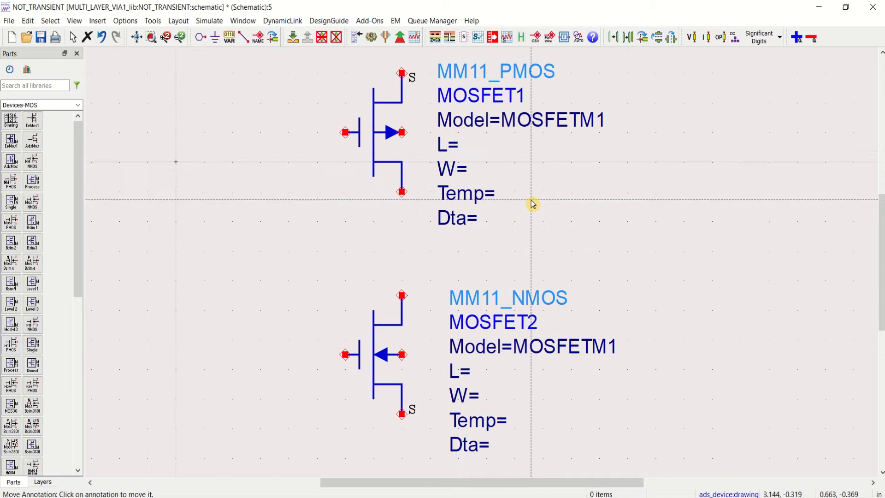
key("Escape")
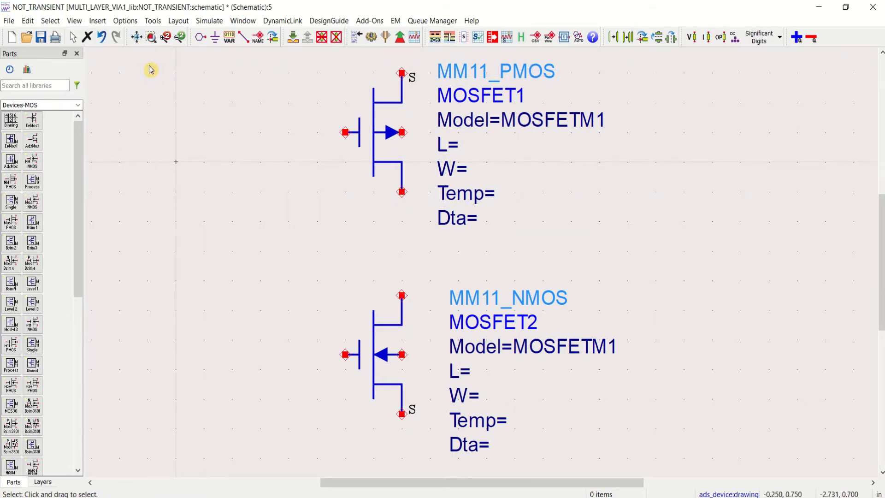
Step: Wire the PMOS drain to the NMOS drain
left_click(378, 175)
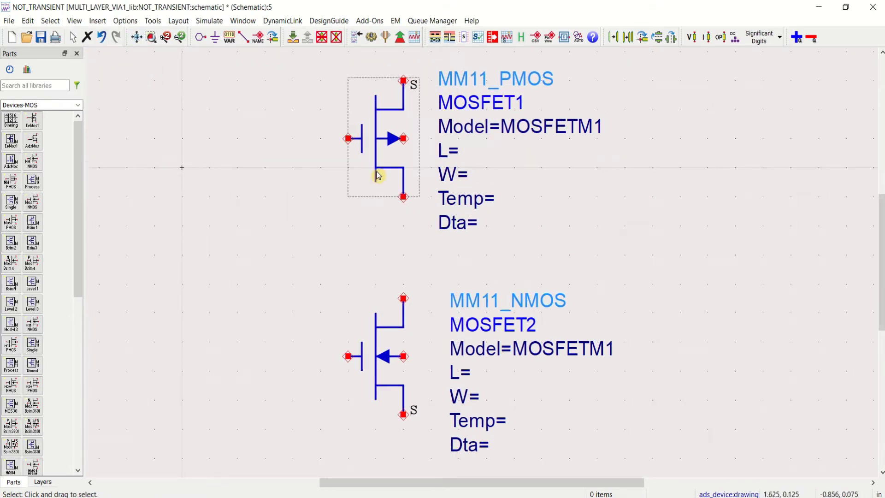
left_click(244, 41)
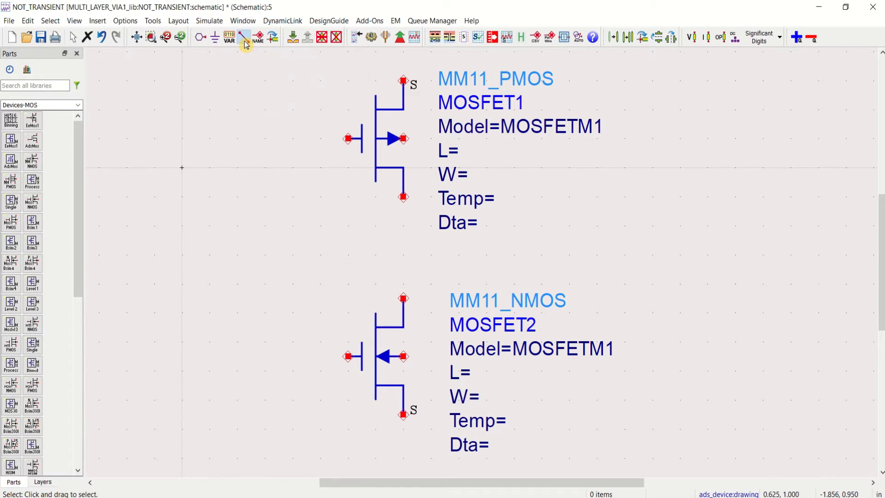
left_click(403, 197)
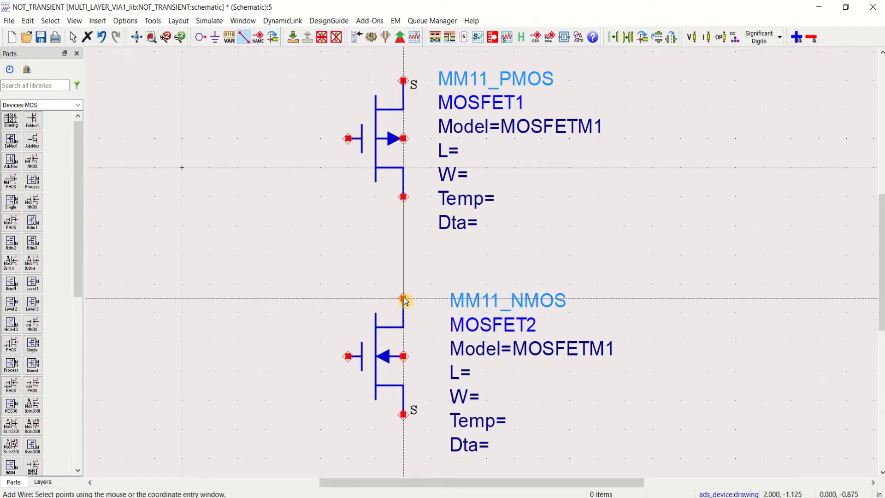
left_click(403, 298)
Step: Connect the two gates with a wire routed left of the transistors, then open the parts library list
left_click(348, 139)
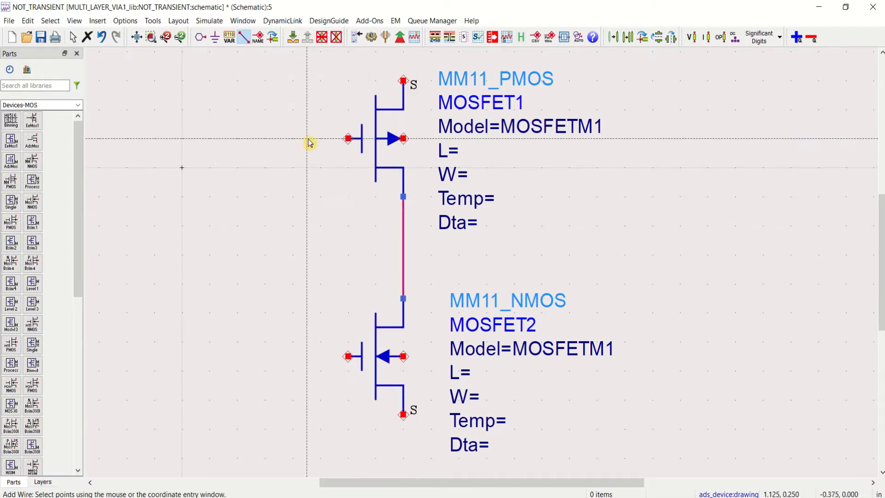
left_click(306, 138)
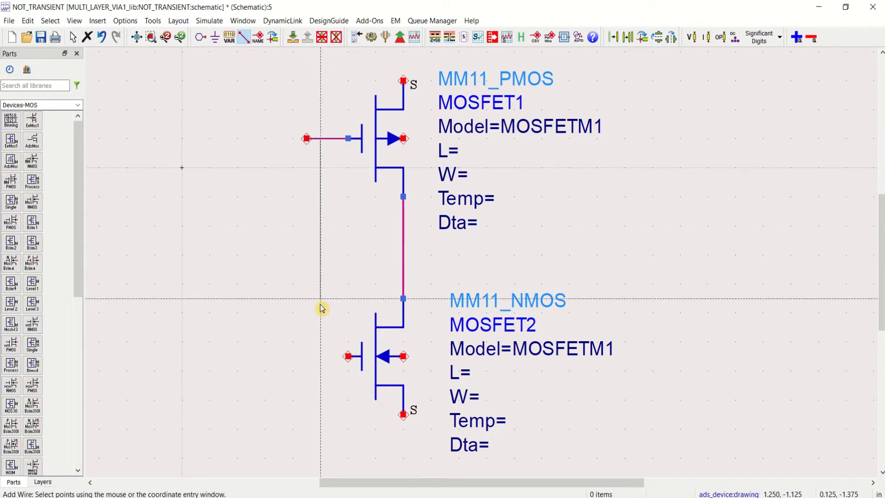
left_click(307, 356)
left_click(348, 356)
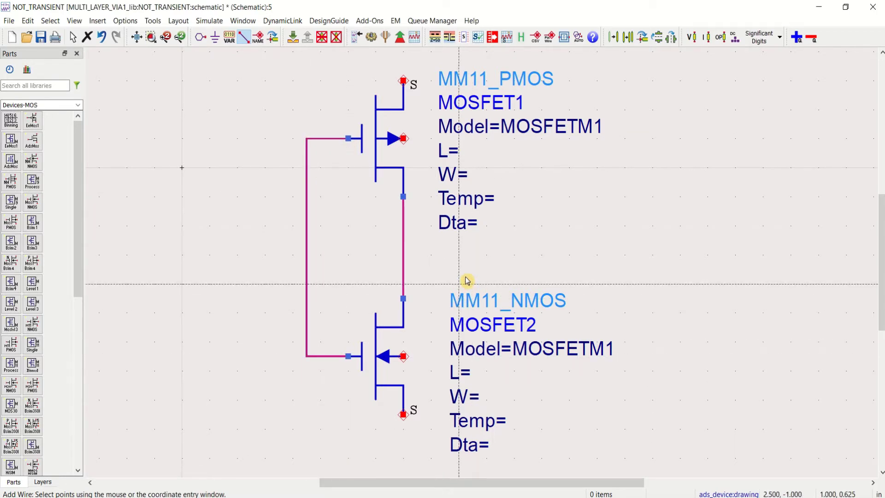
key("Escape")
scroll(510, 261, "down", 2)
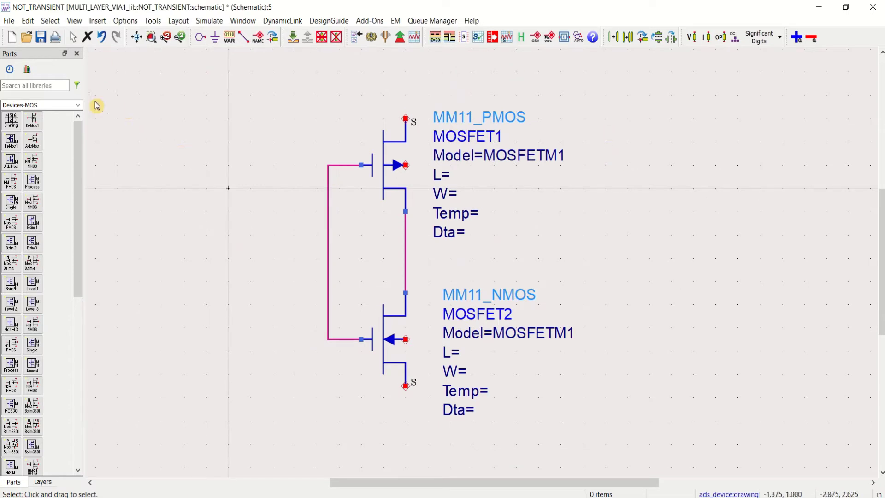
left_click(78, 106)
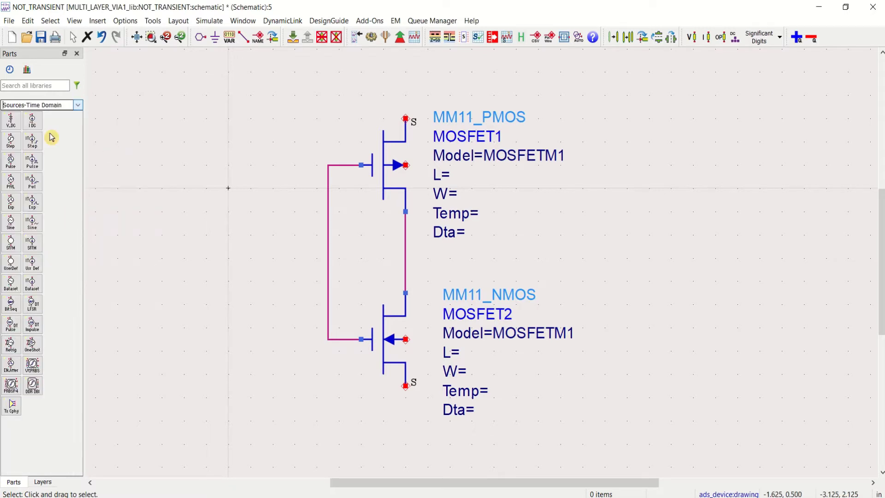
Step: Place a 1.0 V V_DC supply right of the PMOS and a VtPulse source on the left
left_click(12, 128)
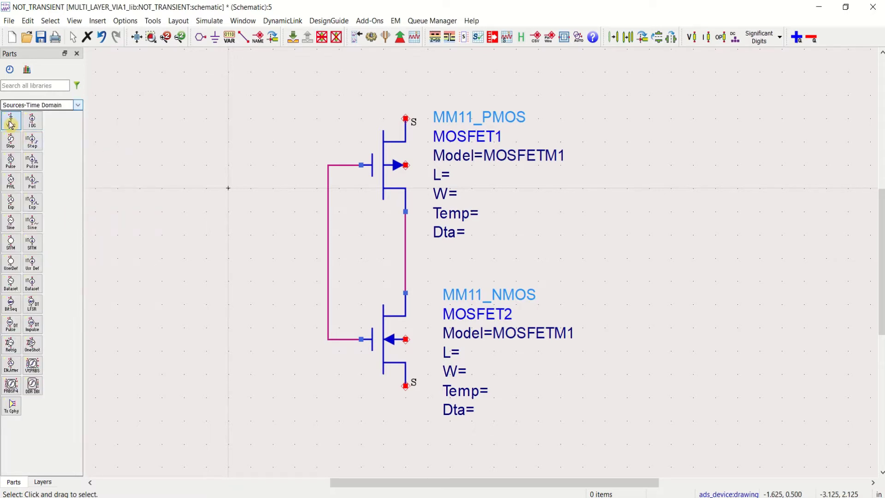
left_click(604, 96)
key("Escape")
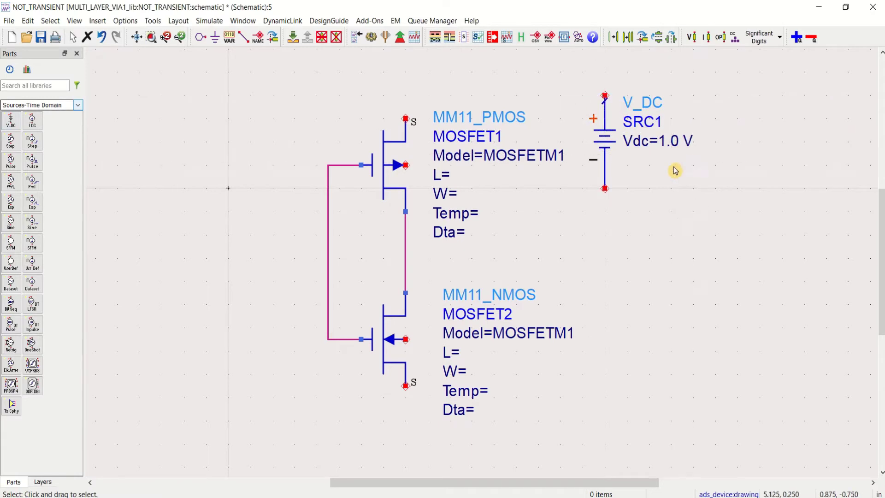
left_click(11, 162)
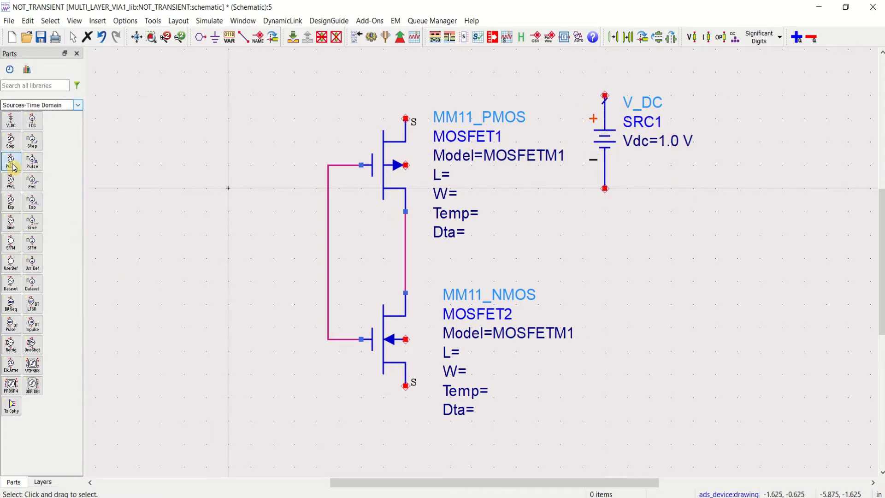
left_click(224, 250)
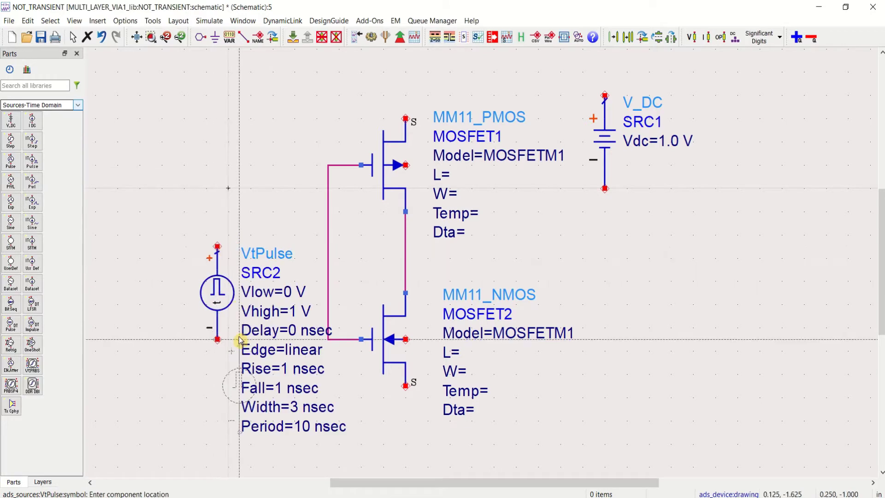
key("Escape")
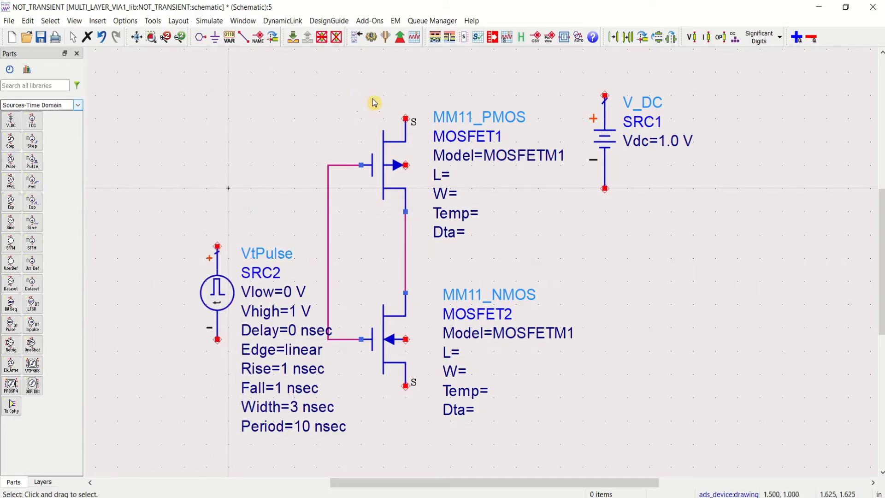
Step: Wire the PMOS source to the DC supply's plus terminal and tie both bulks to their sources
left_click(245, 42)
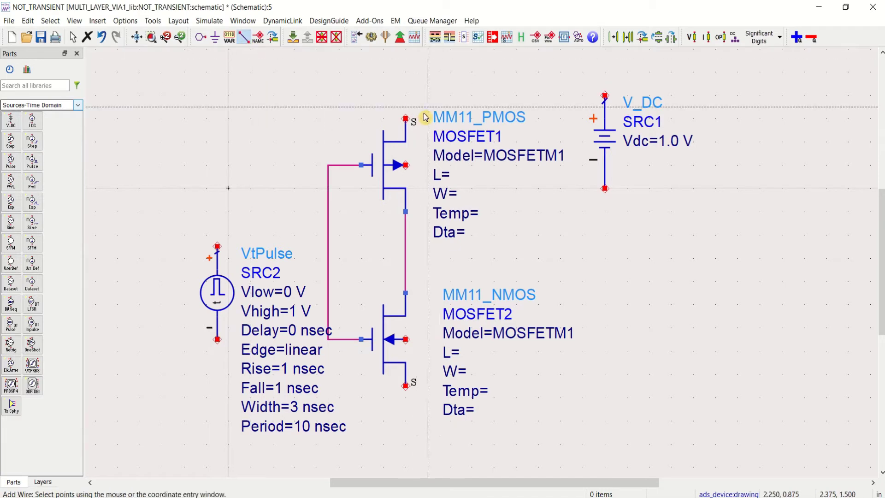
left_click(410, 83)
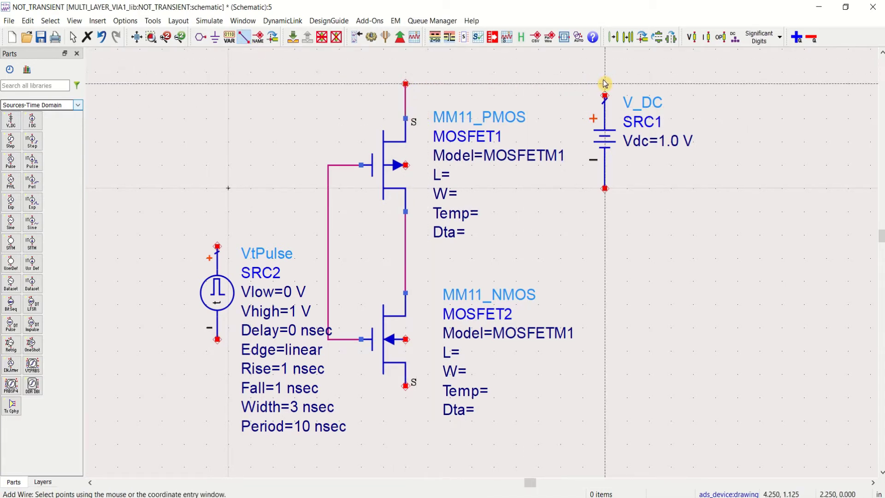
left_click(605, 95)
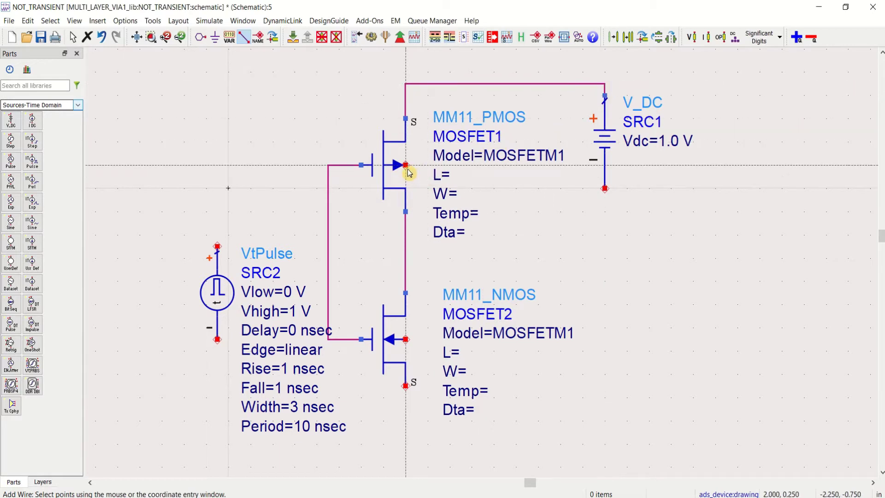
left_click(406, 165)
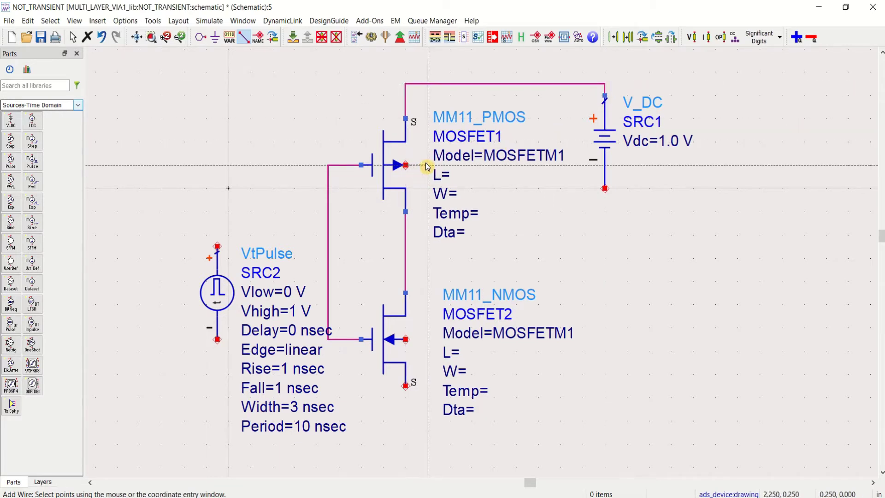
left_click(428, 107)
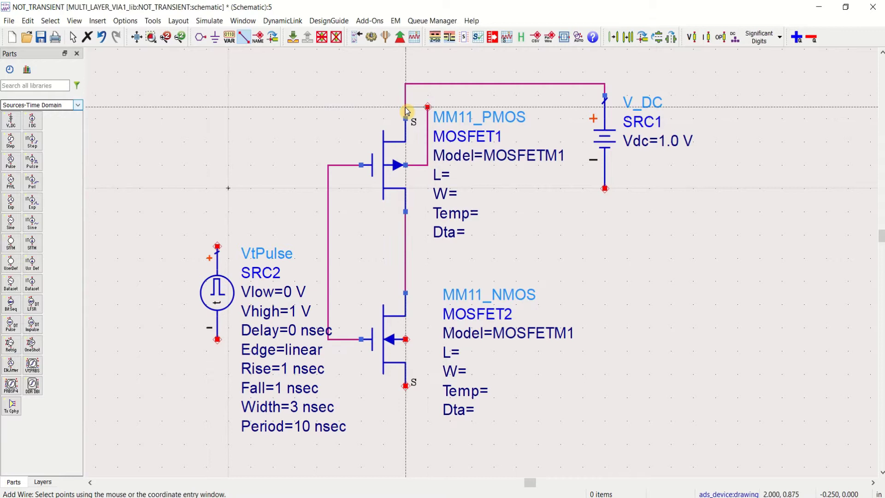
left_click(406, 108)
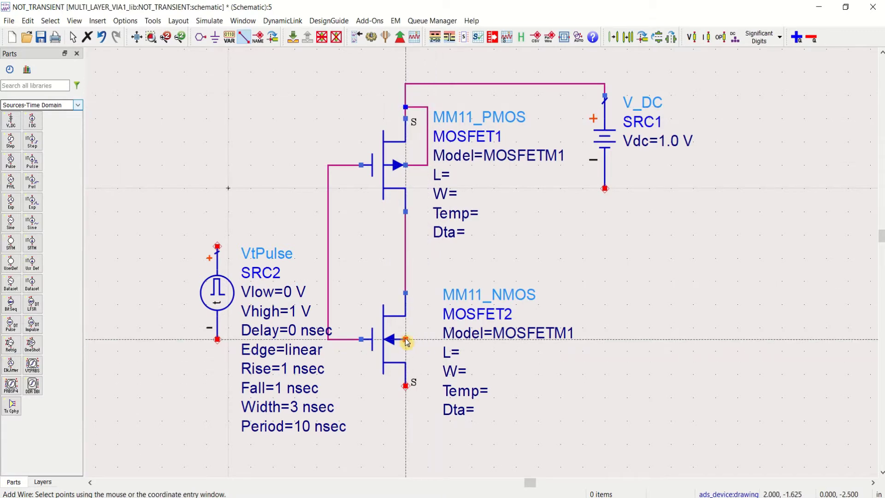
left_click(428, 408)
left_click(406, 387)
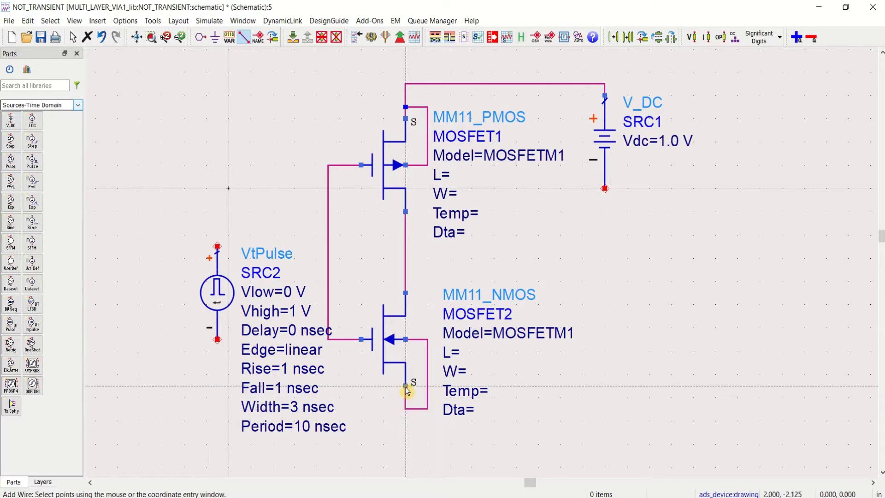
Step: Ground the DC supply, NMOS source and pulse source, then begin a wire at VtPulse's plus pin
left_click(214, 39)
left_click(605, 188)
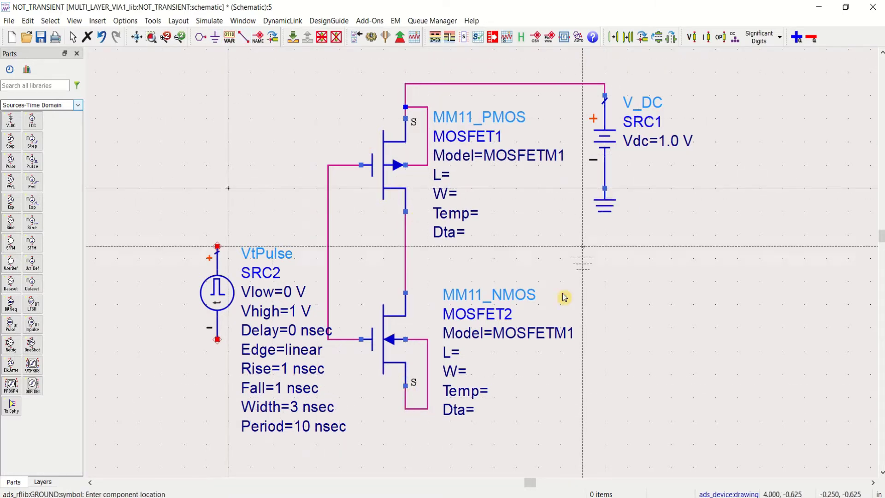
left_click(406, 409)
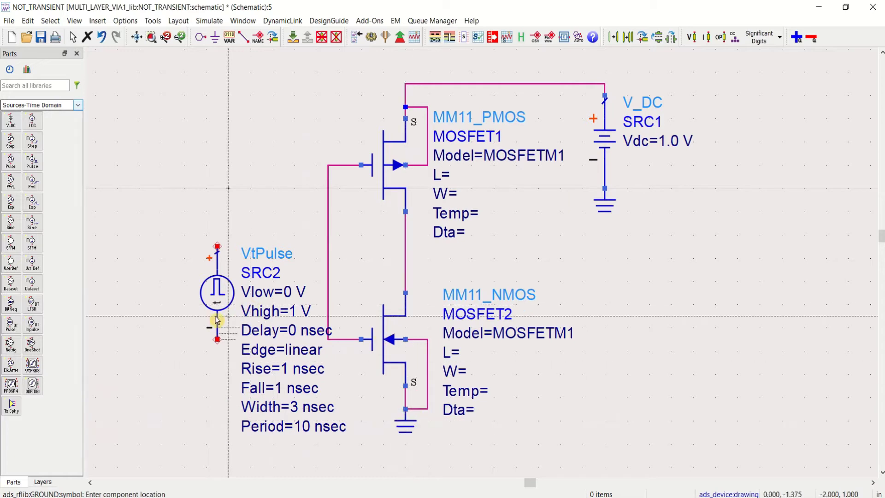
left_click(217, 340)
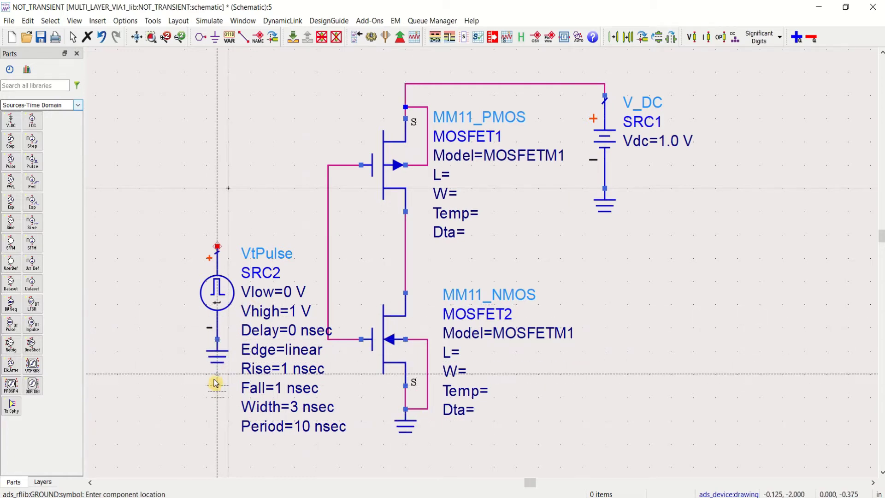
key("Escape")
left_click(243, 37)
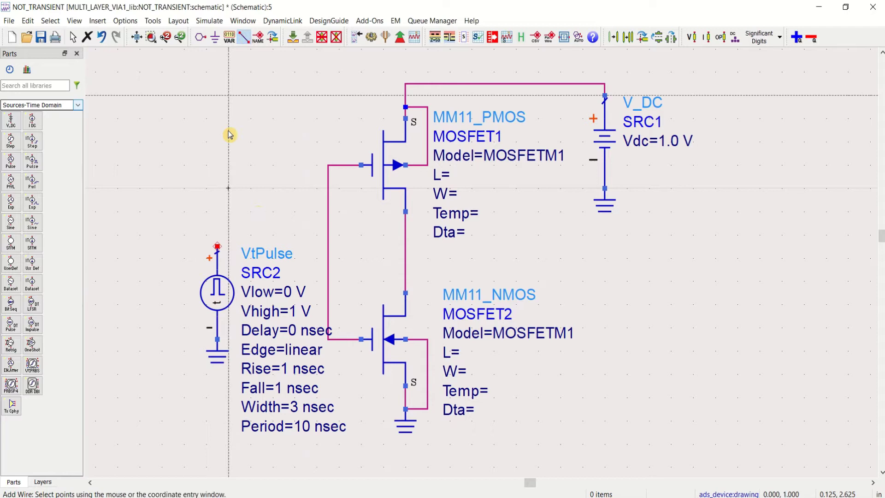
left_click(218, 248)
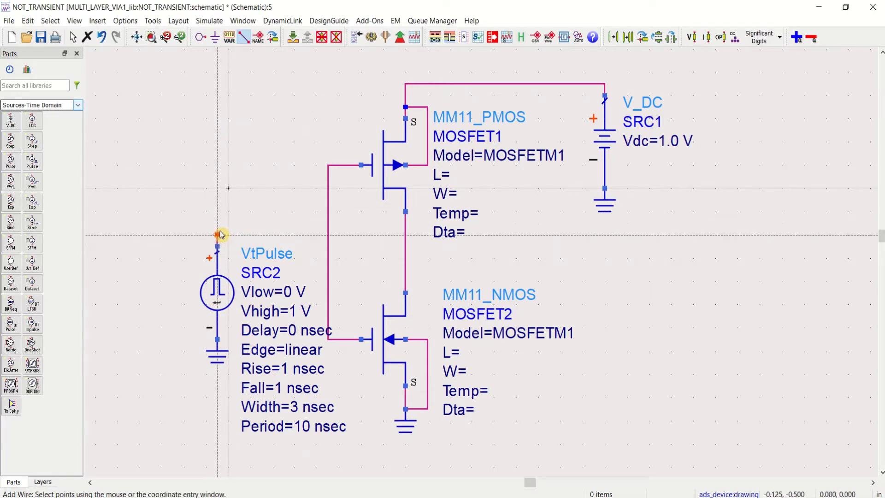
Step: Finish the VtPulse wire at the gate connection and label that input net Vin
left_click(327, 235)
key("Escape")
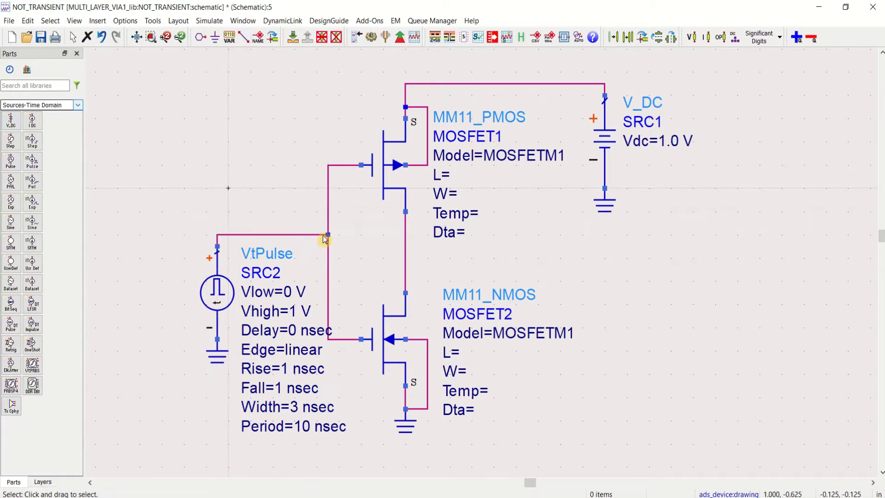
left_click(259, 39)
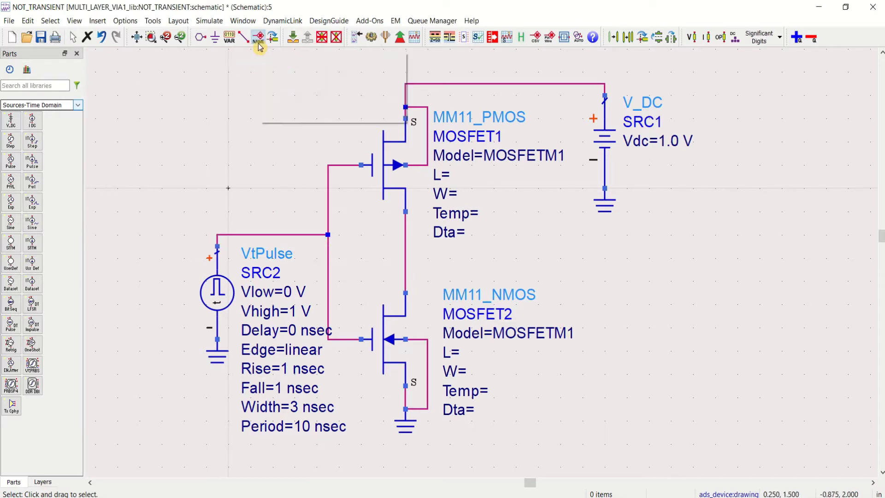
left_click(258, 235)
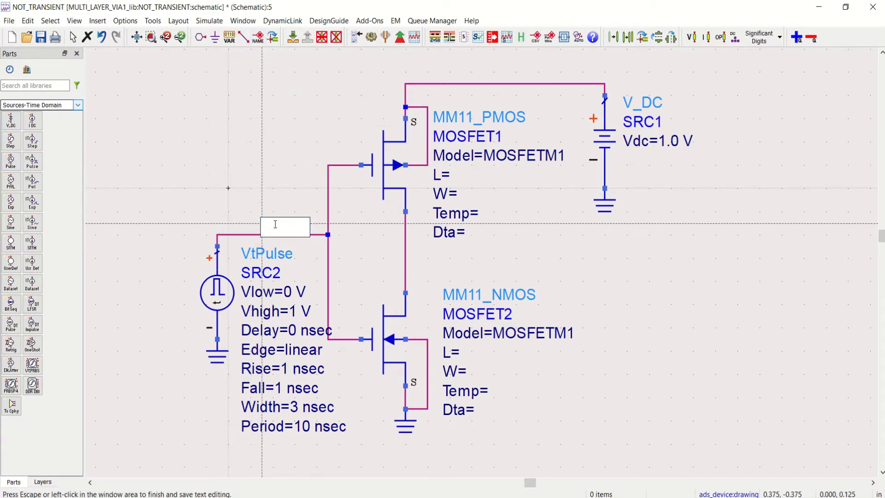
type("Vin")
left_click(541, 248)
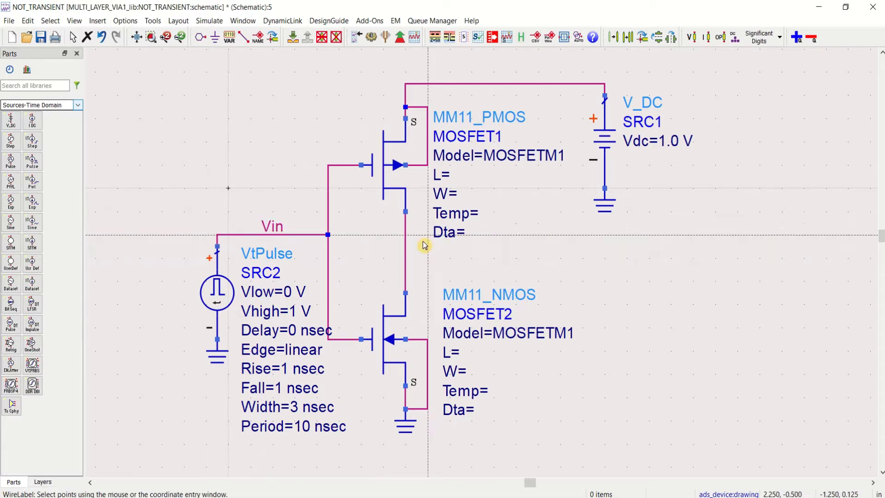
Step: Label the wire joining the two drains Vout
left_click(407, 252)
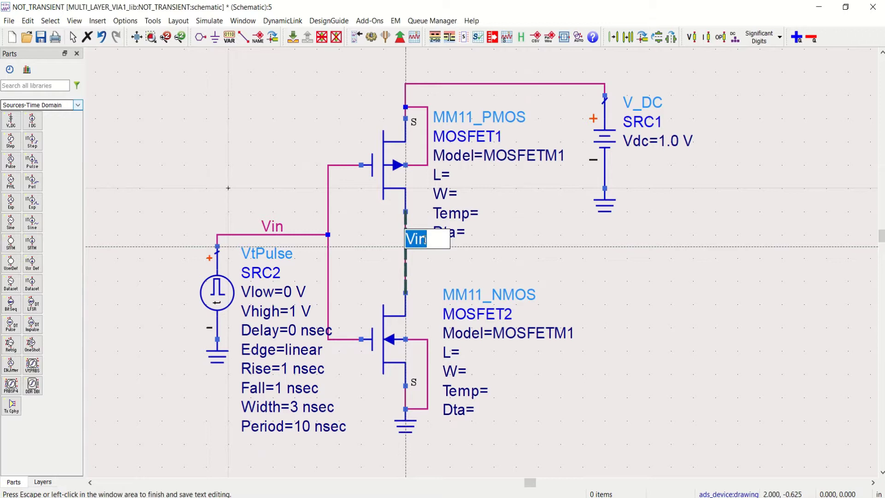
type("Vout")
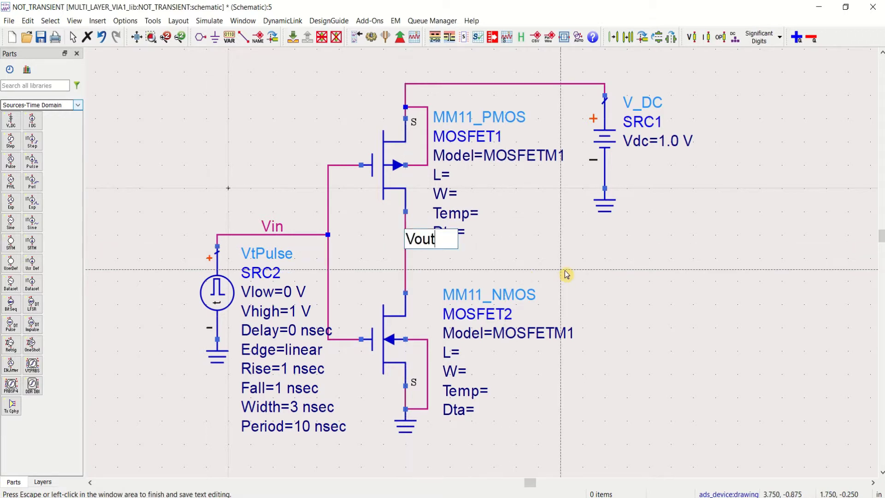
left_click(566, 273)
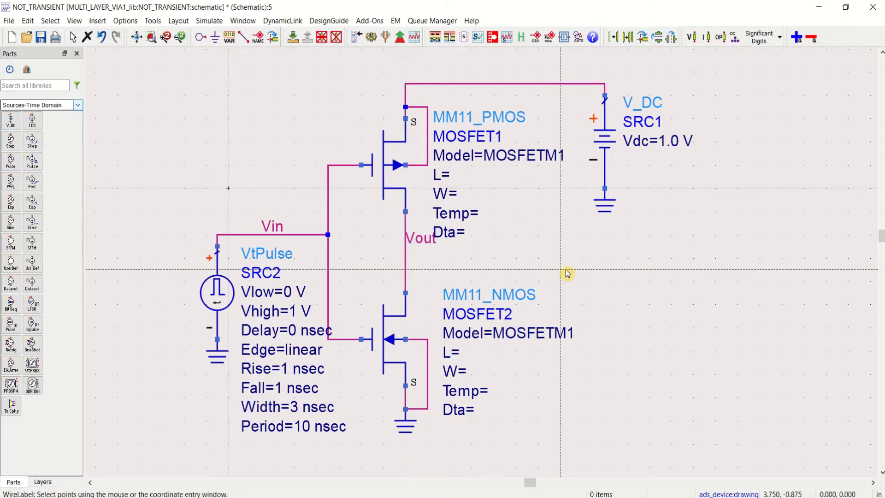
key("Escape")
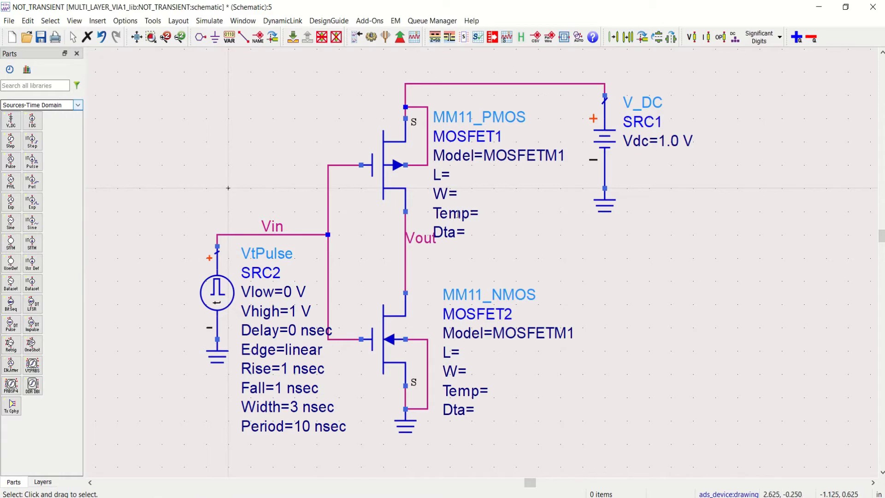
Step: Hide the Dta and Temp parameters on the PMOS transistor's schematic label
double_click(384, 175)
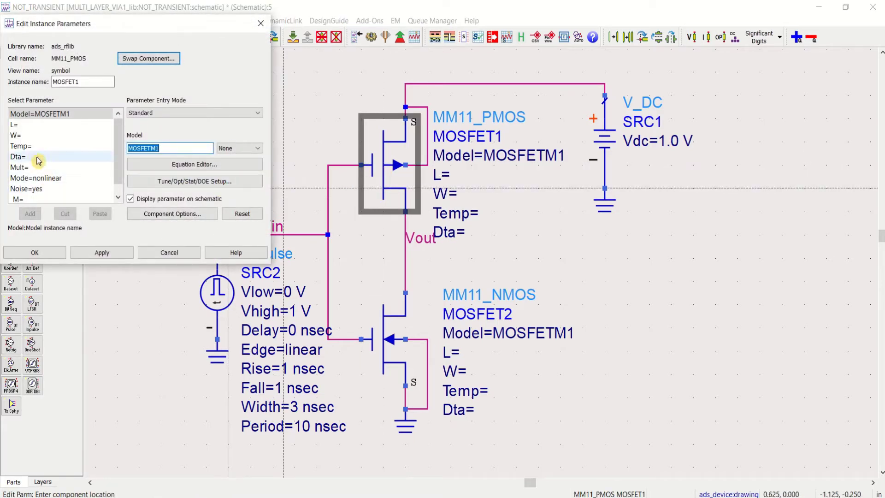
left_click(25, 157)
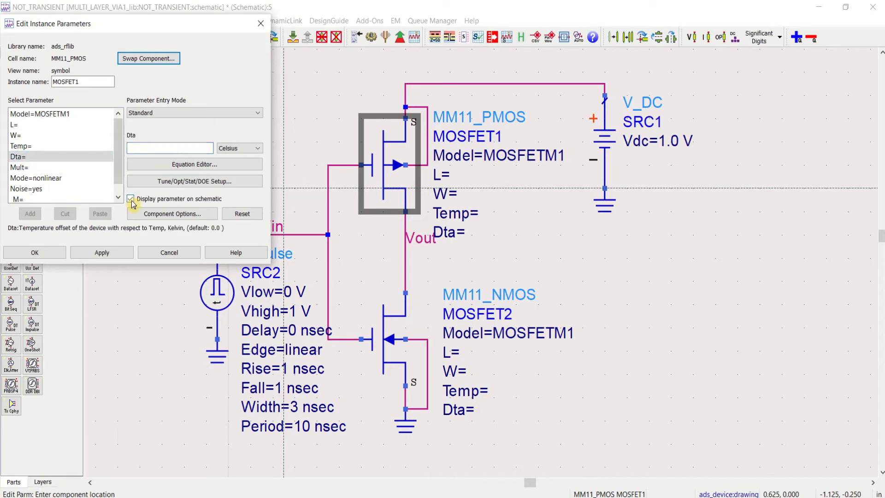
left_click(37, 146)
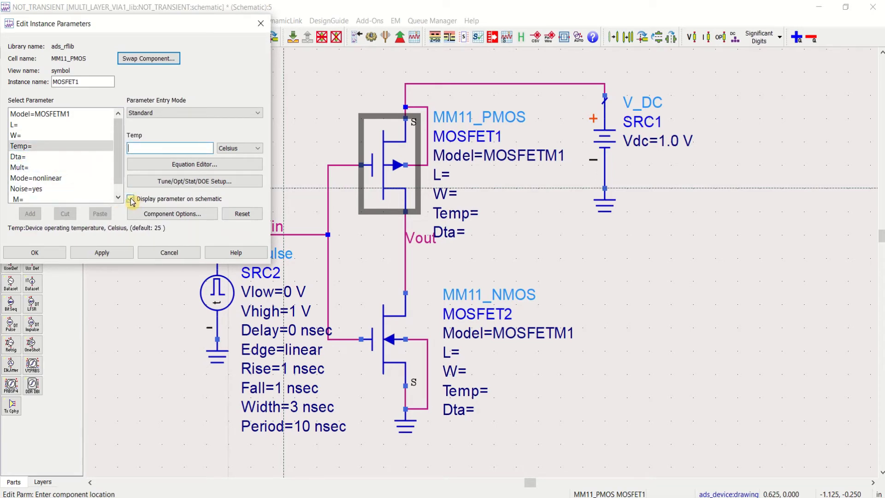
left_click(101, 253)
left_click(35, 252)
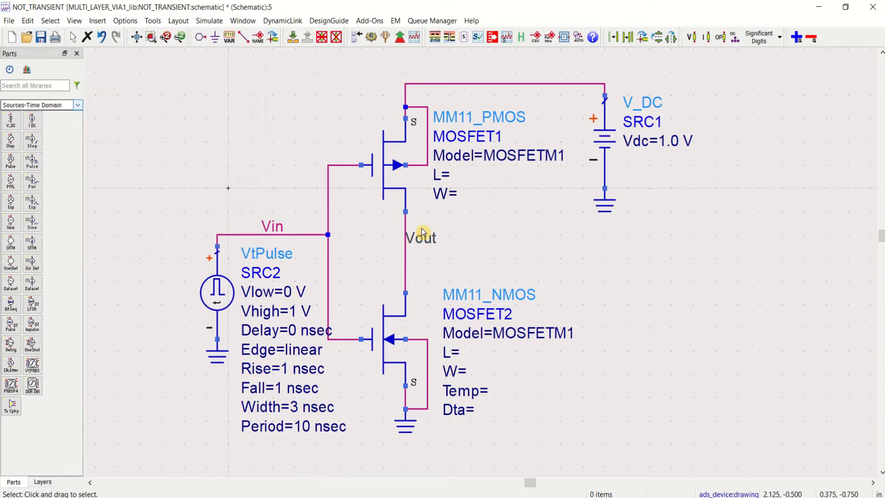
Step: Hide the Dta and Temp parameters on the NMOS transistor's schematic label
double_click(397, 353)
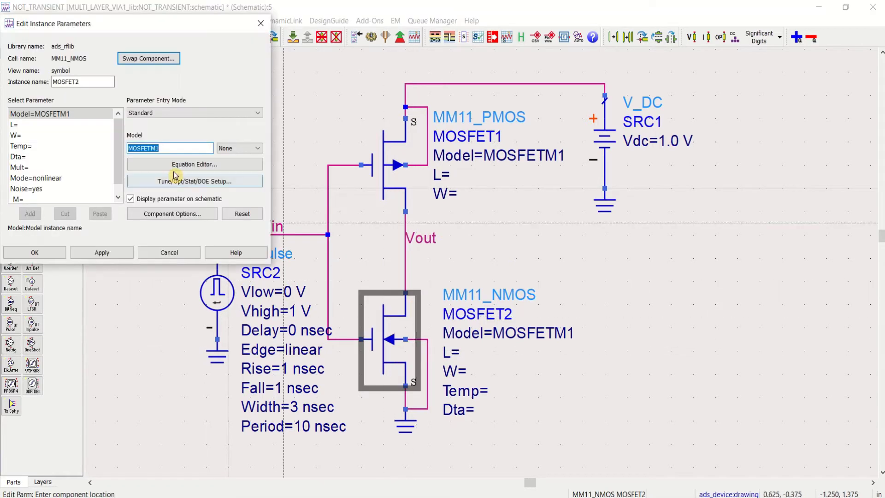
left_click(47, 159)
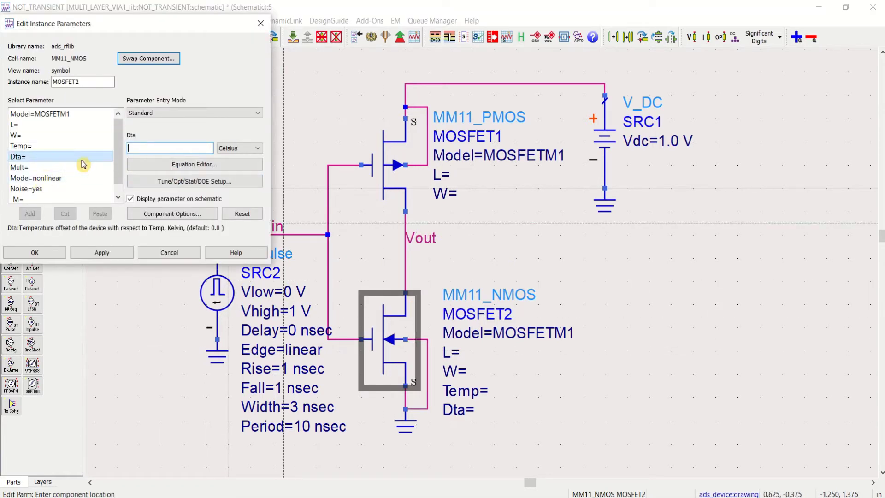
left_click(131, 199)
left_click(37, 145)
left_click(141, 200)
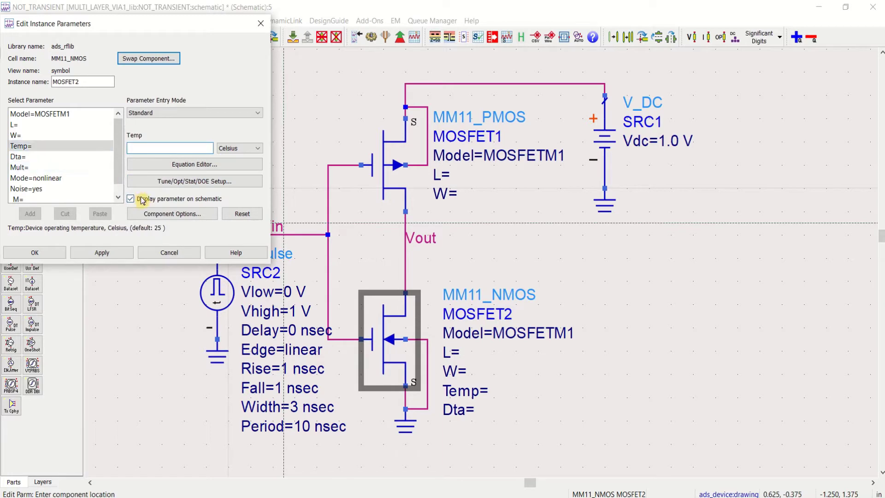
left_click(102, 253)
left_click(35, 252)
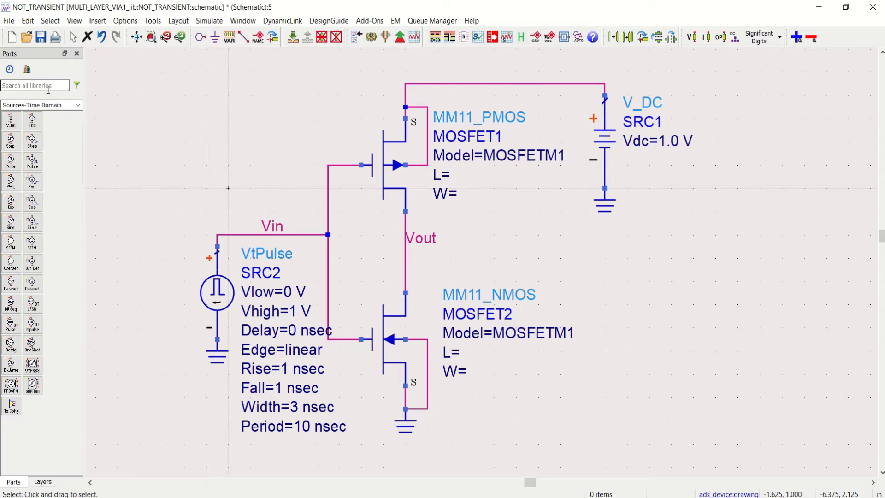
Step: Search parts for 'netlist' and place one NetlistInclude block right of the inverter
type("n")
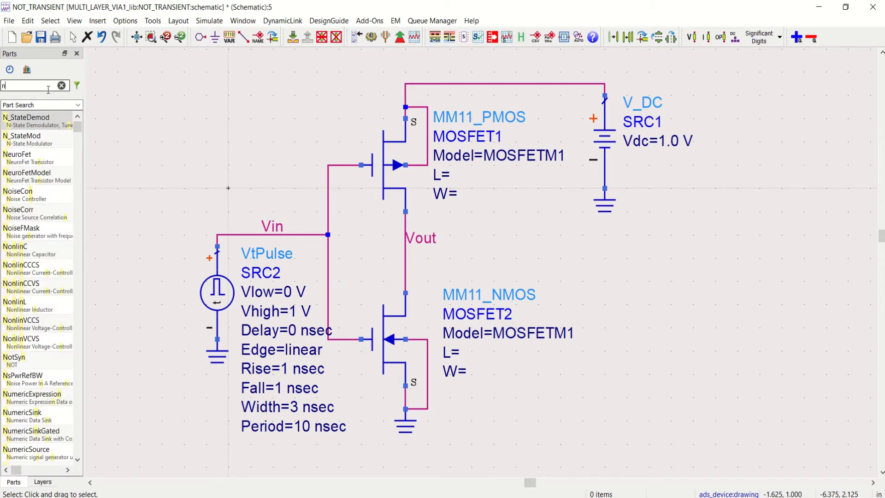
type("etli")
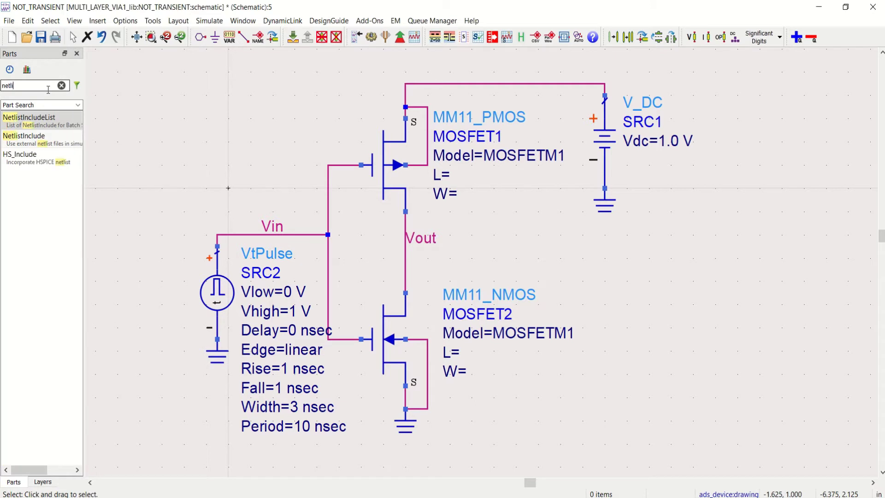
type("st")
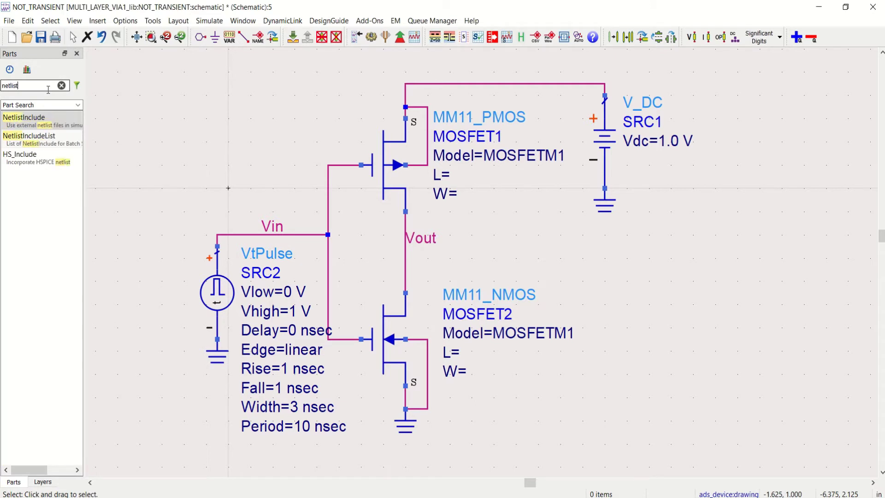
left_click(43, 123)
left_click(607, 240)
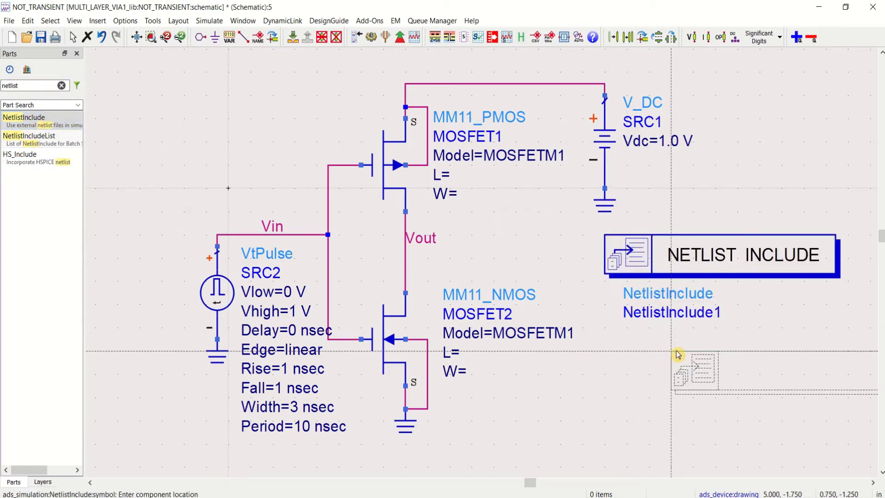
key("Escape")
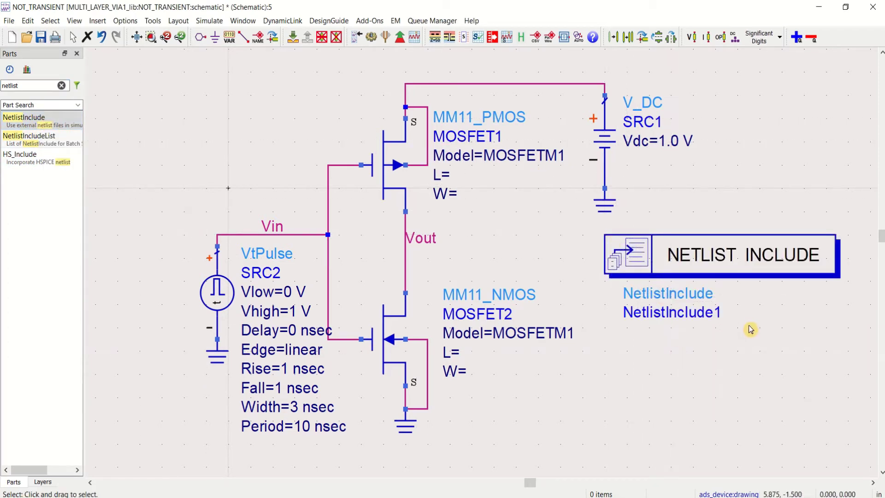
Step: Point NetlistInclude1's IncludeFiles[1] to the Desktop model file 16nm_LP.pm and accept the include path
double_click(722, 255)
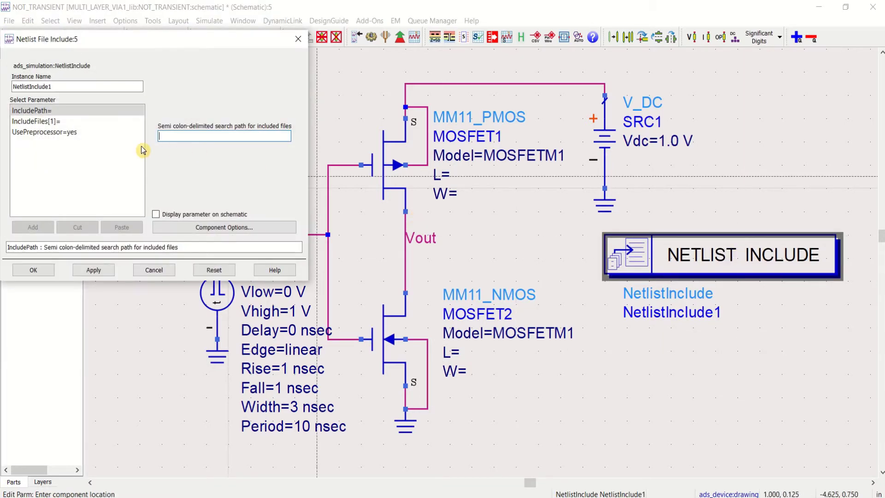
left_click(68, 122)
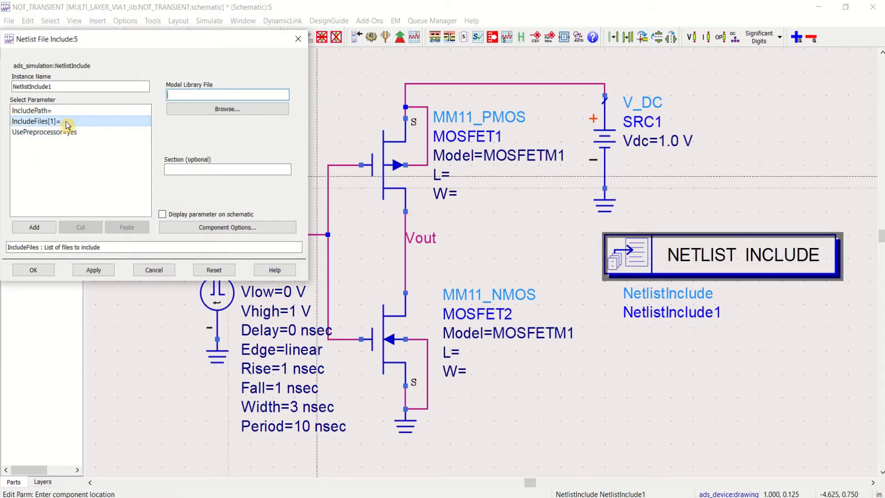
left_click(220, 114)
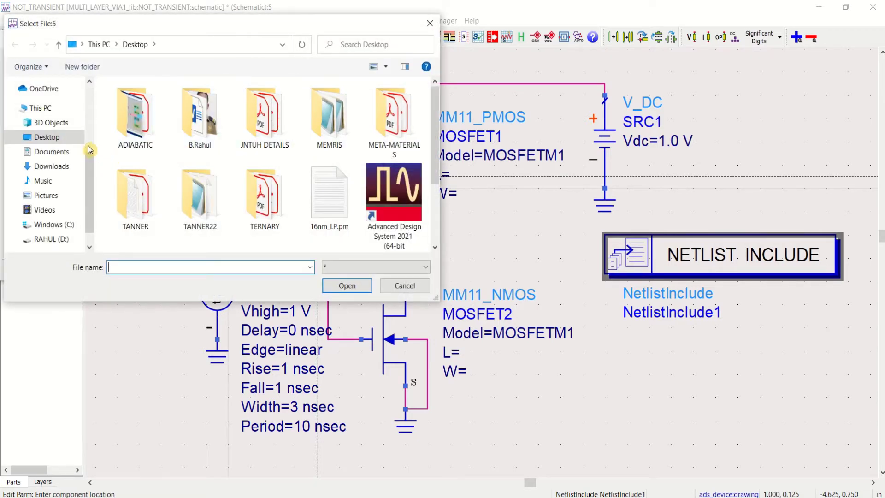
left_click_drag(431, 126, 434, 176)
left_click(333, 147)
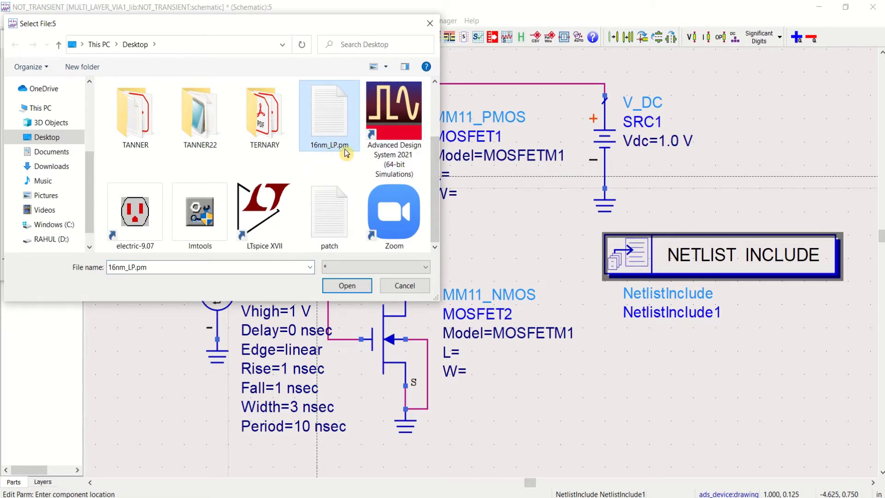
left_click(346, 286)
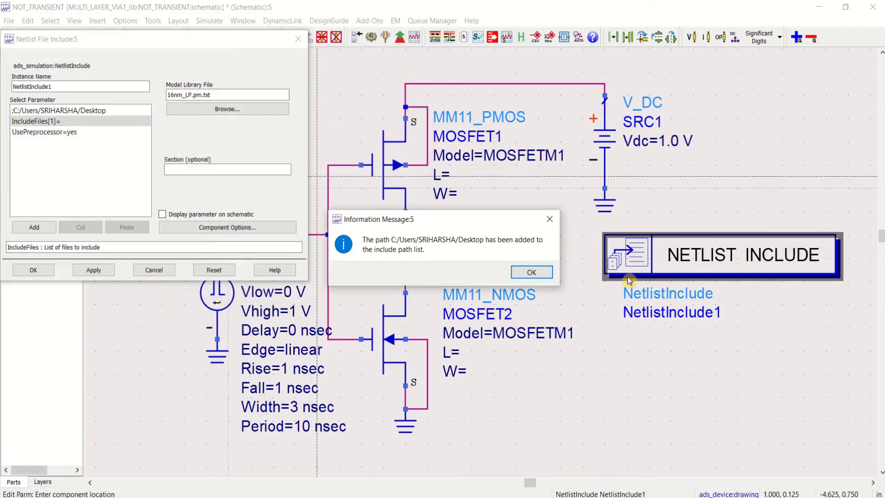
left_click(535, 272)
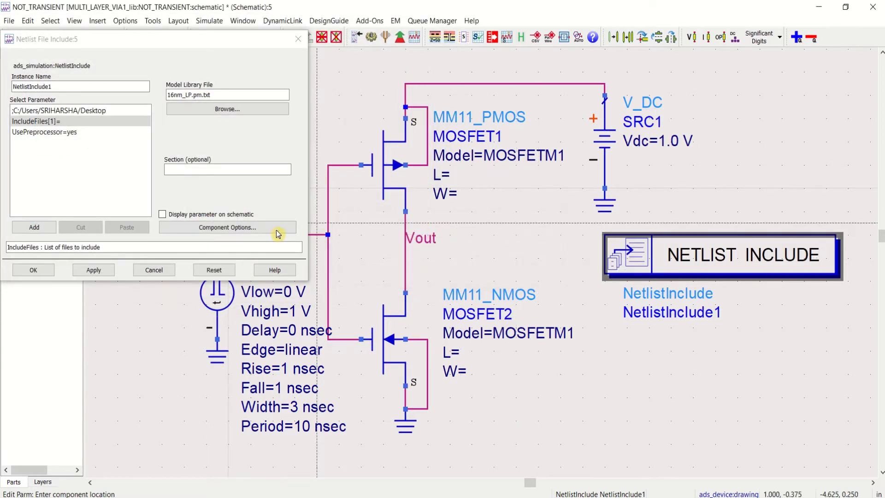
left_click(35, 272)
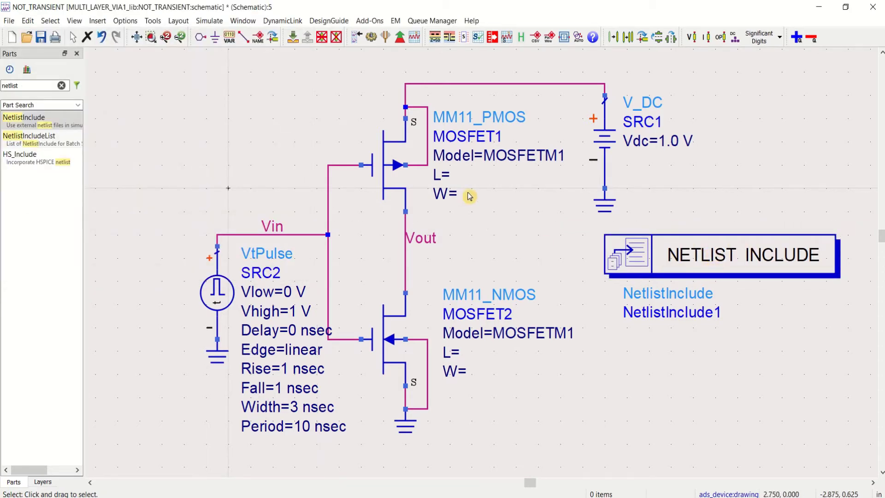
double_click(520, 158)
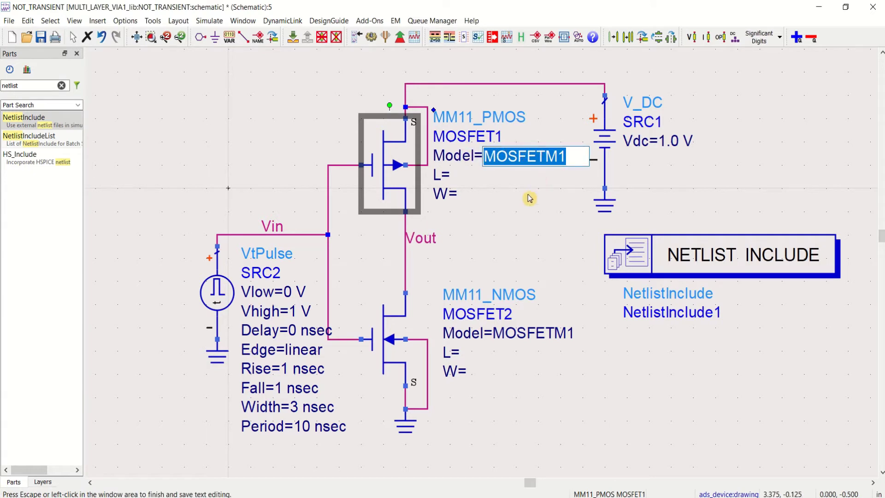
Step: Assign model PMOS to the upper transistor and NMOS to the lower one
type("PMOS")
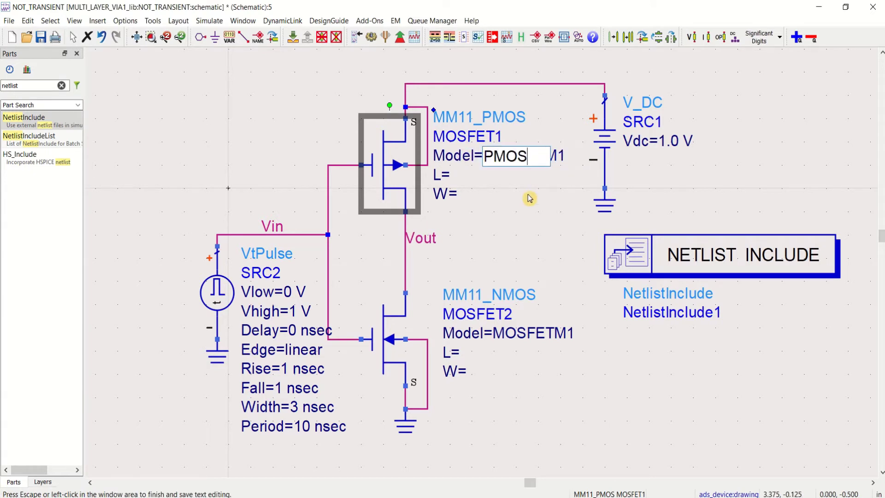
left_click(520, 215)
double_click(510, 331)
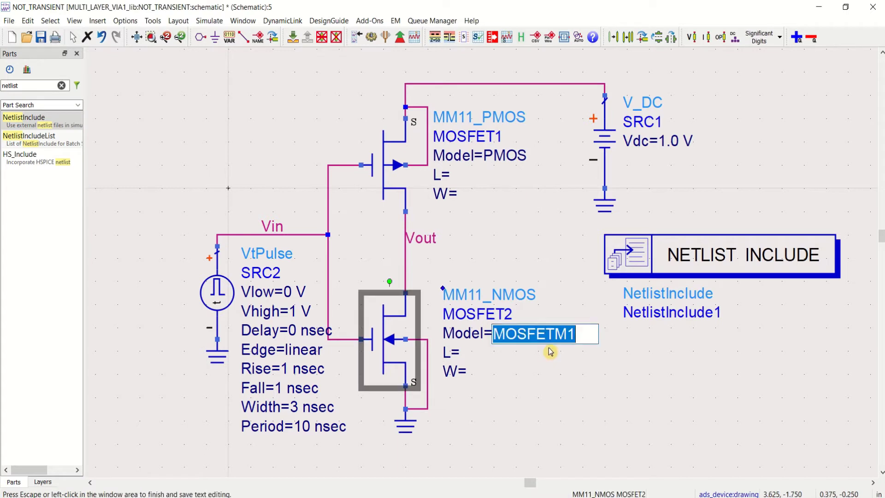
type("NMOS")
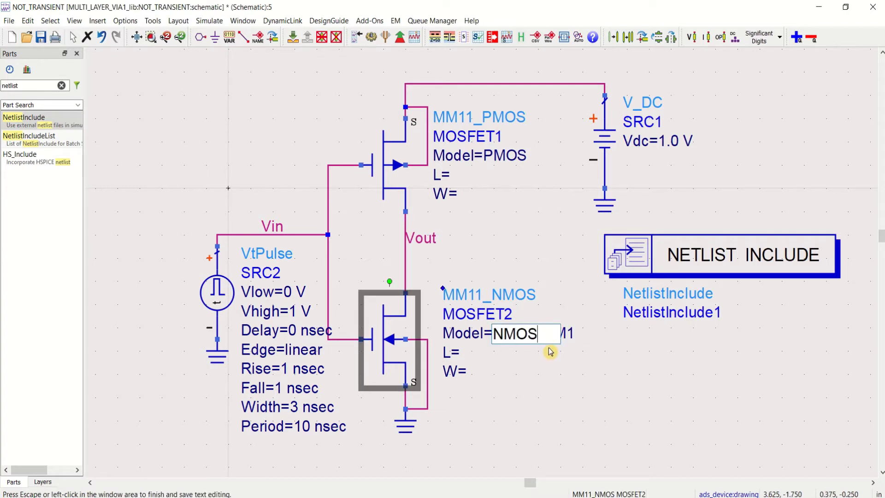
left_click(565, 376)
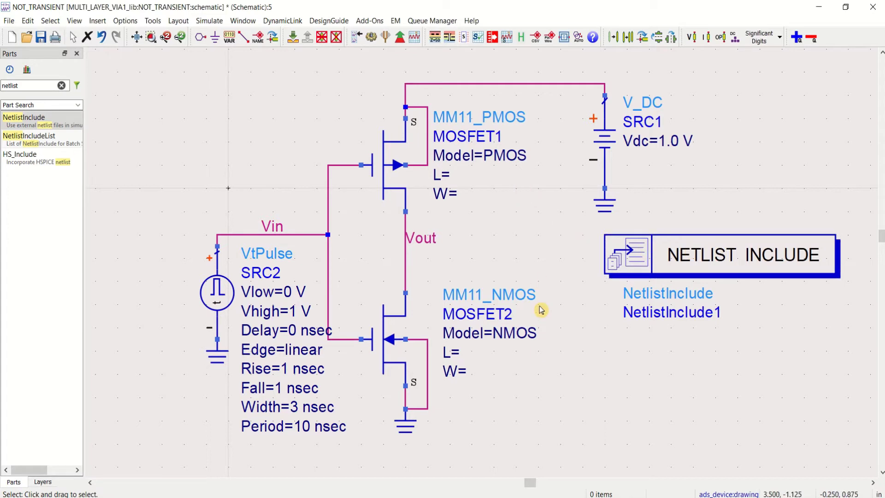
Step: Set the channel length L of both transistors to 16 nm
left_click(448, 175)
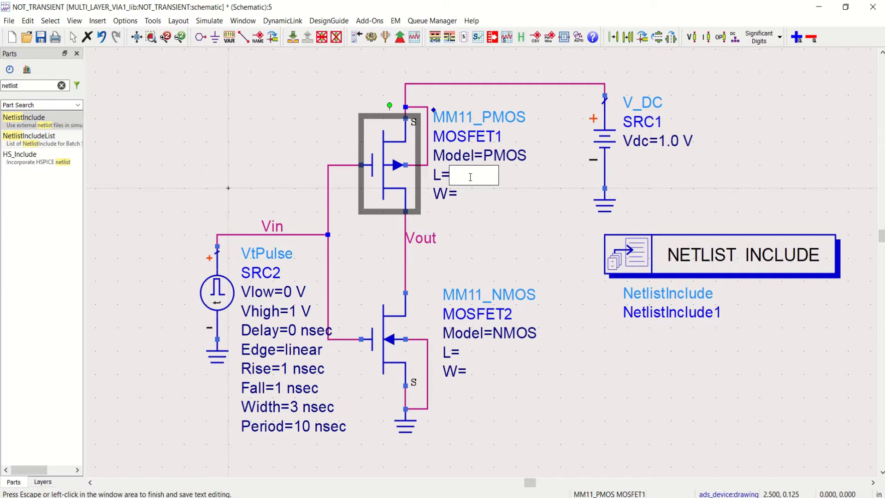
type("16nm")
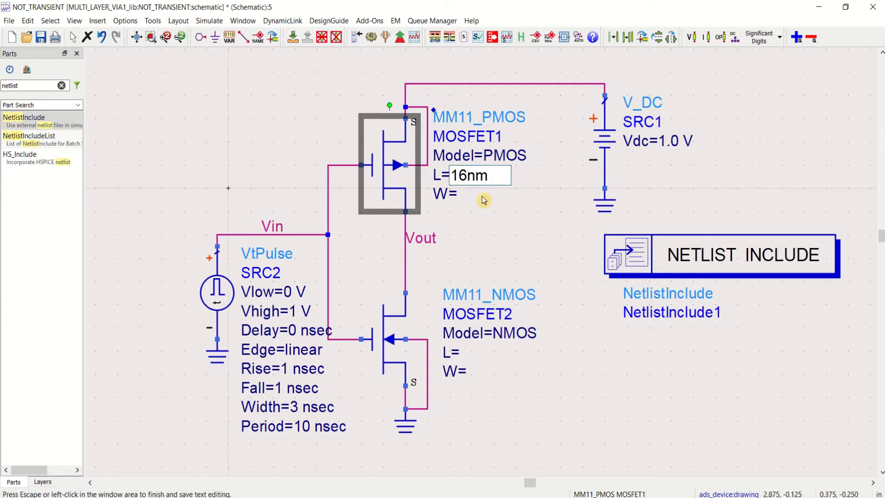
left_click(505, 257)
left_click(462, 352)
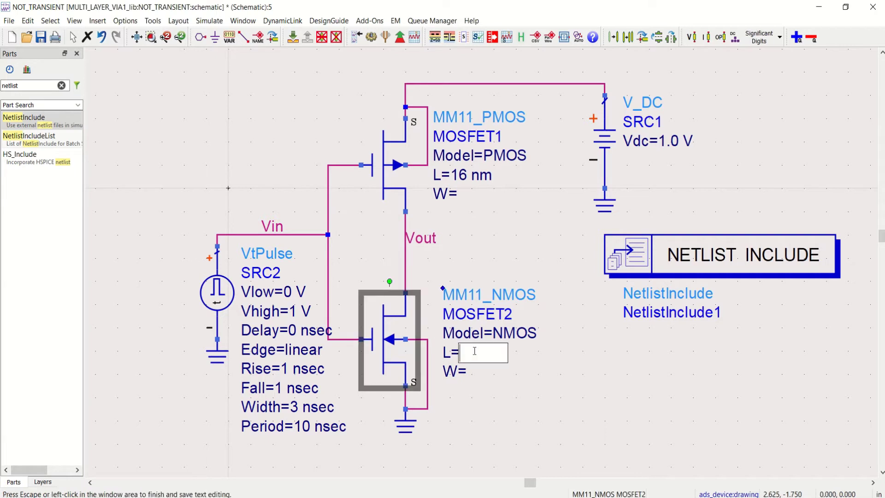
type("16 nm")
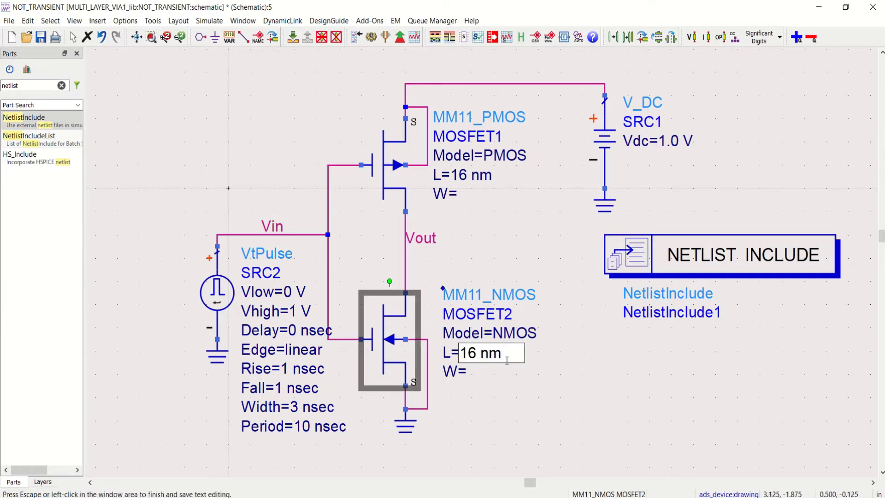
left_click(528, 246)
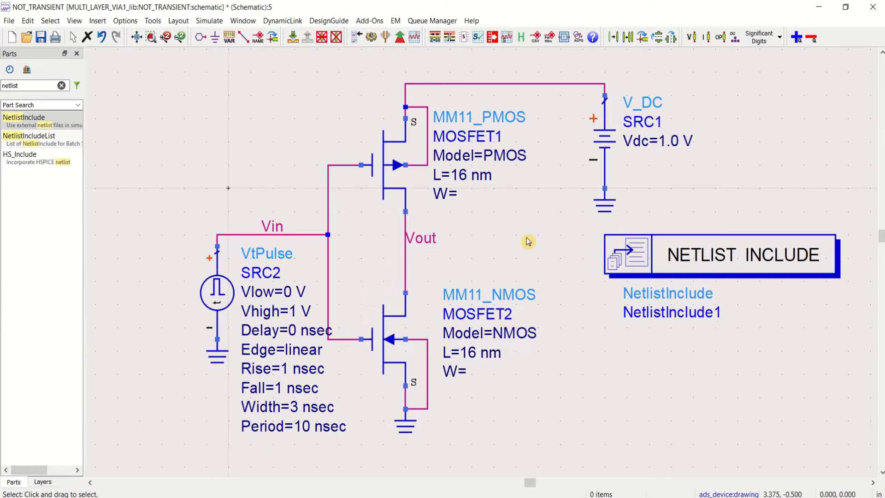
Step: Set both transistors' width W to 1 um, save the schematic, and clear the parts search
left_click(460, 193)
type("1")
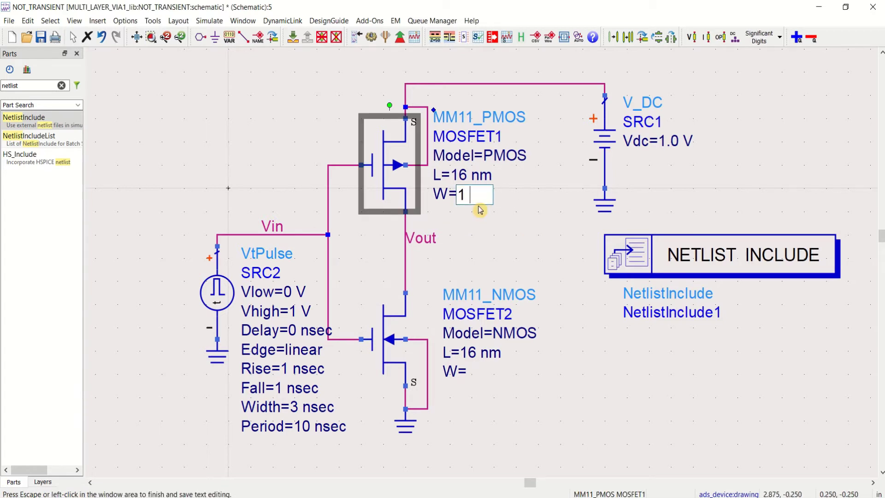
type(" um")
left_click(507, 233)
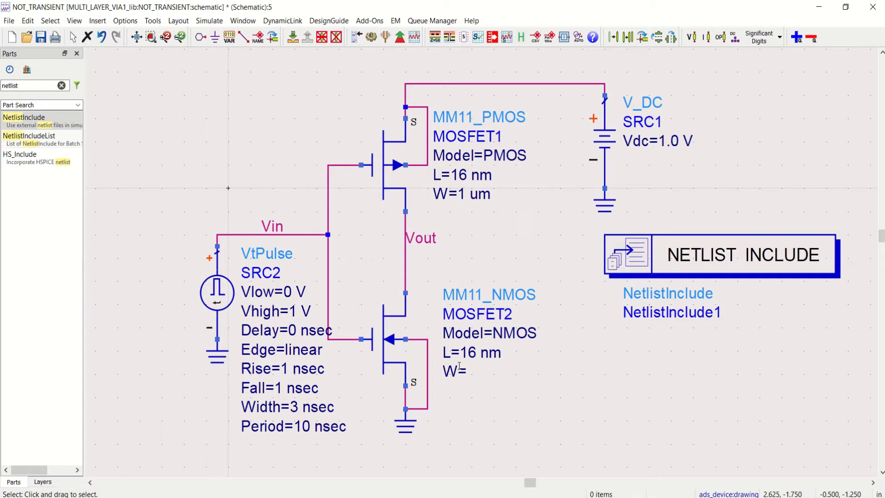
left_click(459, 373)
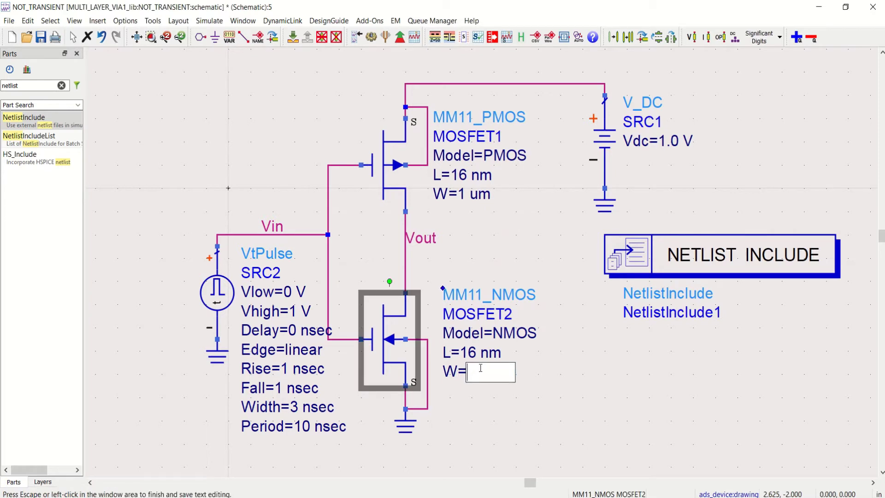
type("1 um")
left_click(587, 369)
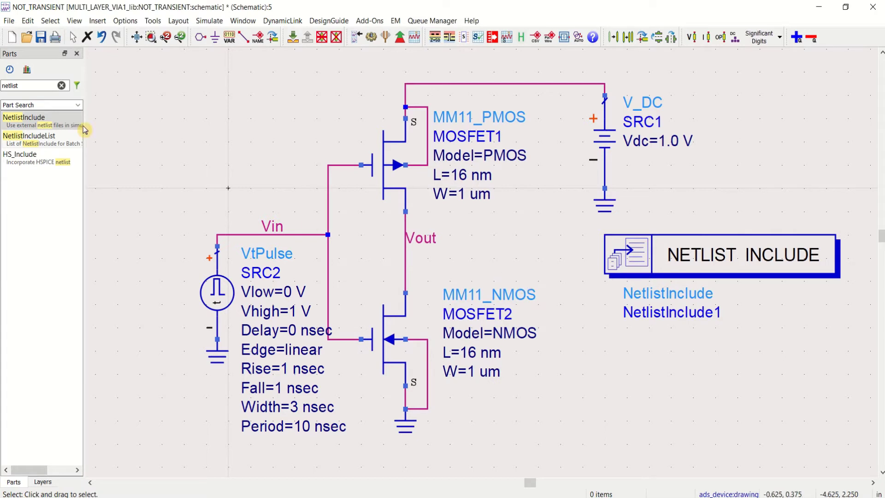
left_click(41, 37)
left_click(61, 87)
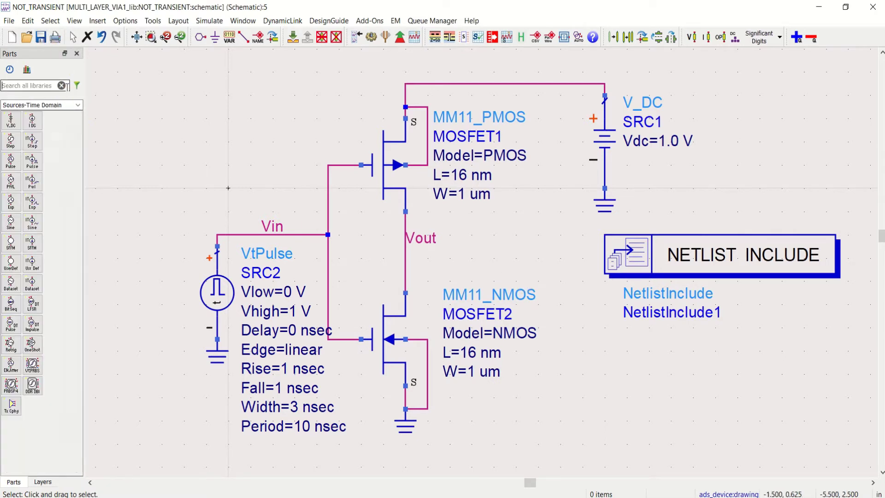
Step: Set the VtPulse SRC2 rise and fall times to 0.1 nsec
left_click(222, 302)
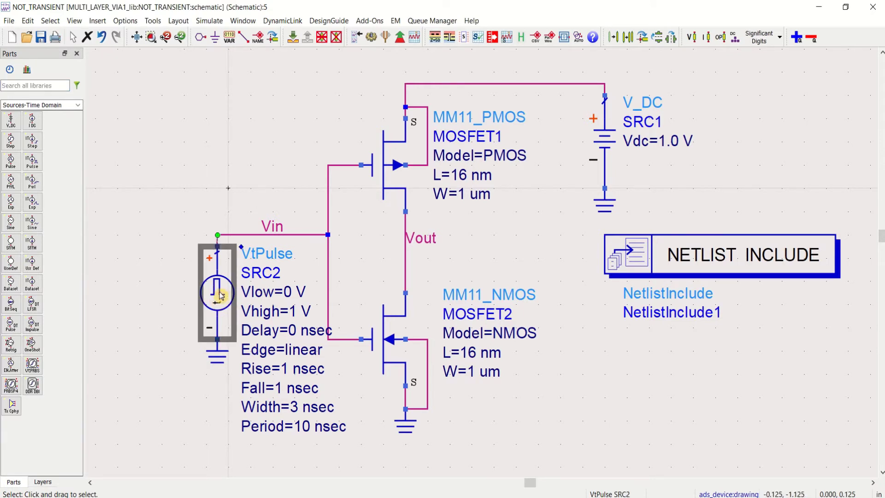
double_click(221, 296)
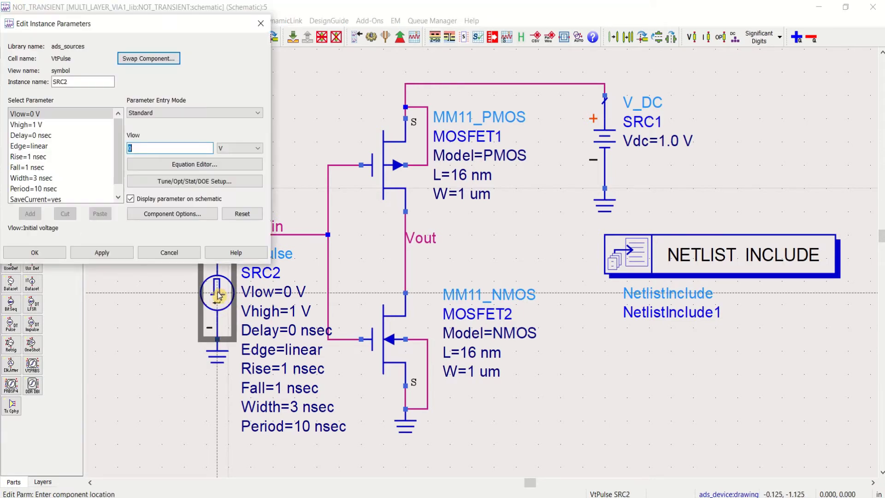
left_click(260, 23)
key("Escape")
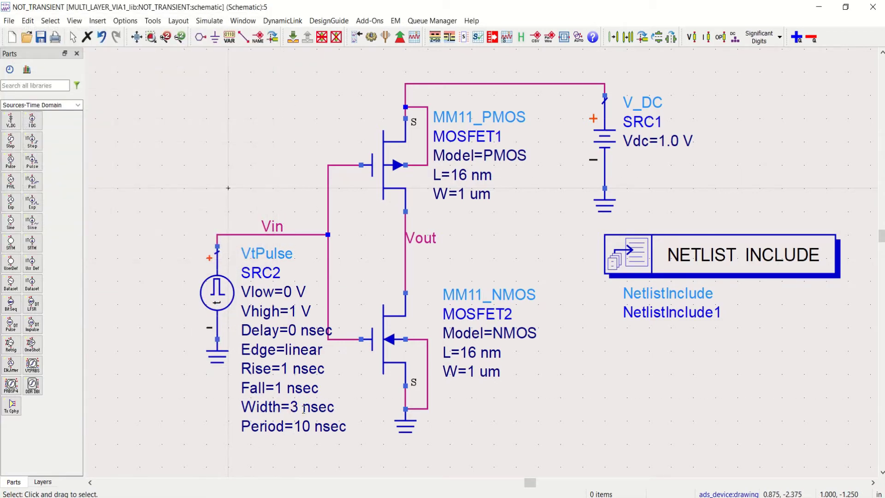
double_click(284, 368)
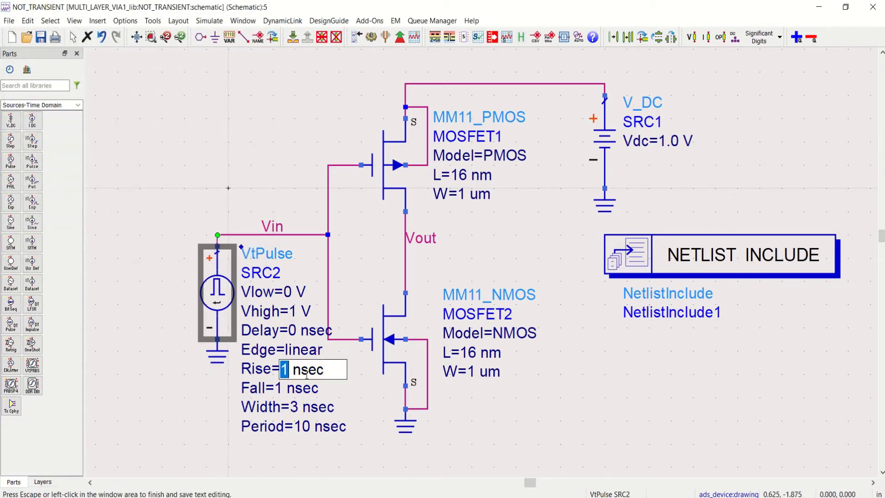
type("0.1")
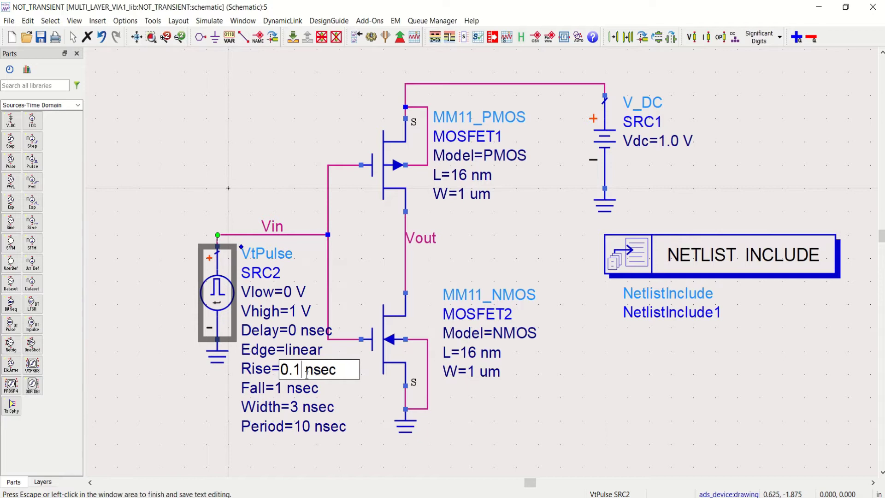
left_click(288, 388)
double_click(288, 389)
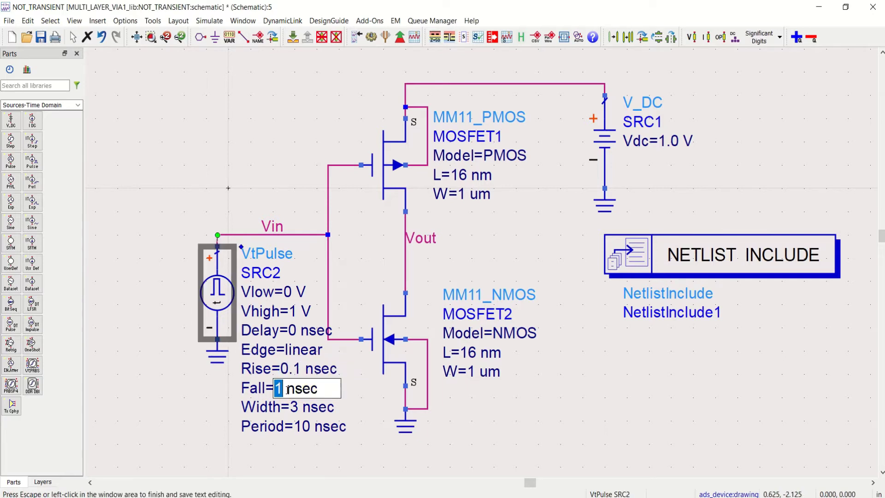
type("0.1")
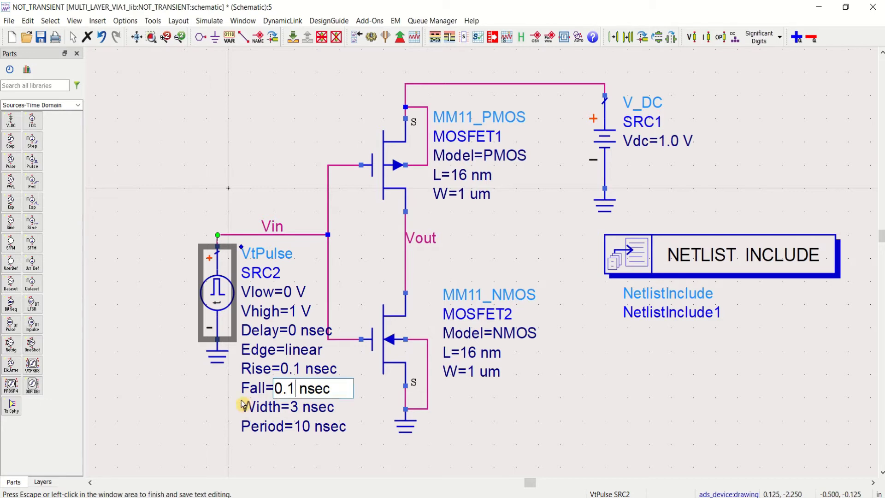
left_click(337, 461)
Step: Set the pulse width to 20 nsec and period to 40 nsec, then save the schematic
double_click(294, 407)
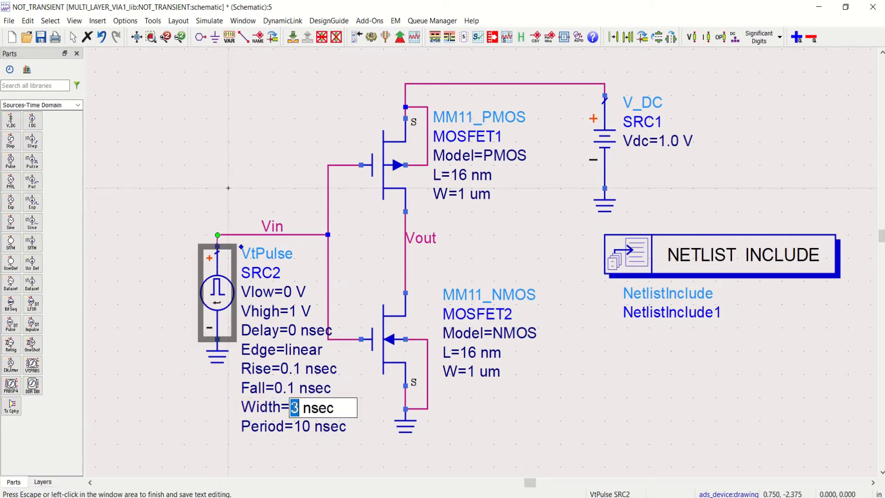
type("20")
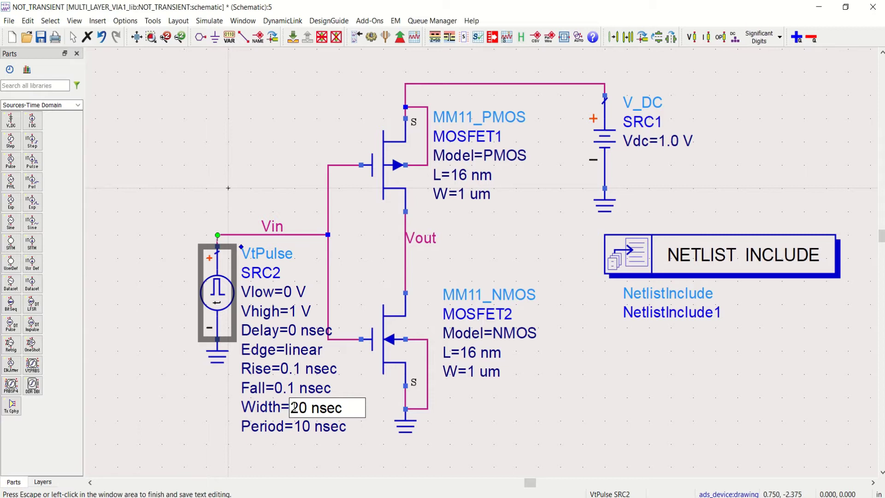
left_click(306, 427)
double_click(303, 426)
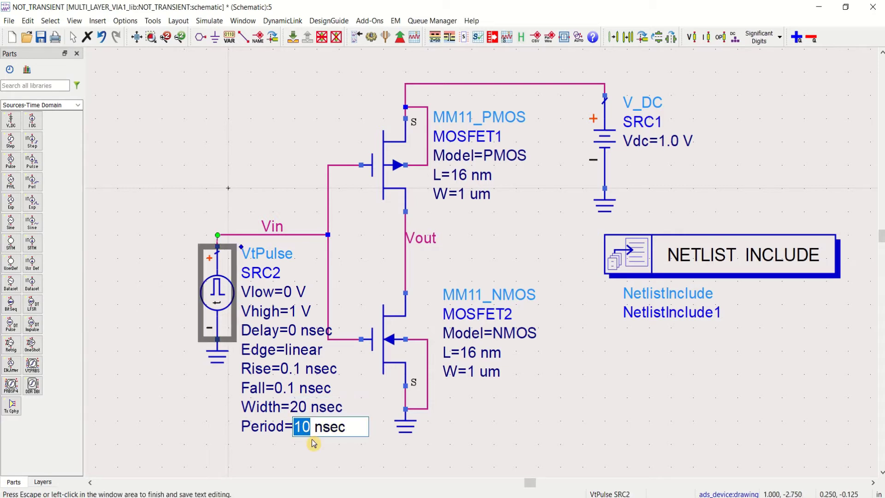
type("40")
left_click(356, 463)
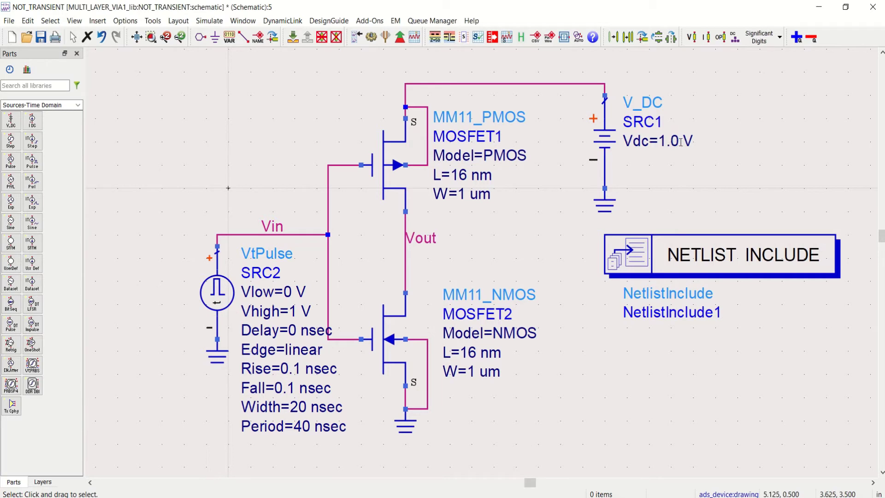
left_click(41, 37)
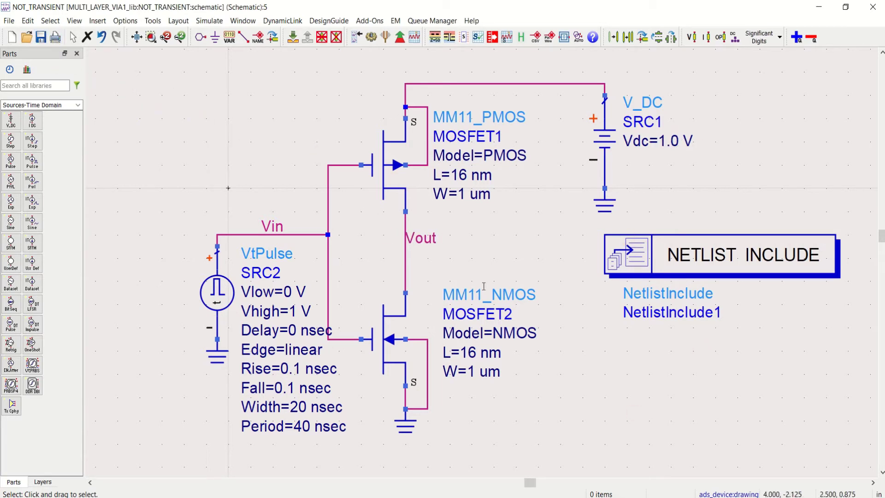
Step: Place a transient Tran controller below the netlist include, fit the view, and save
left_click(78, 110)
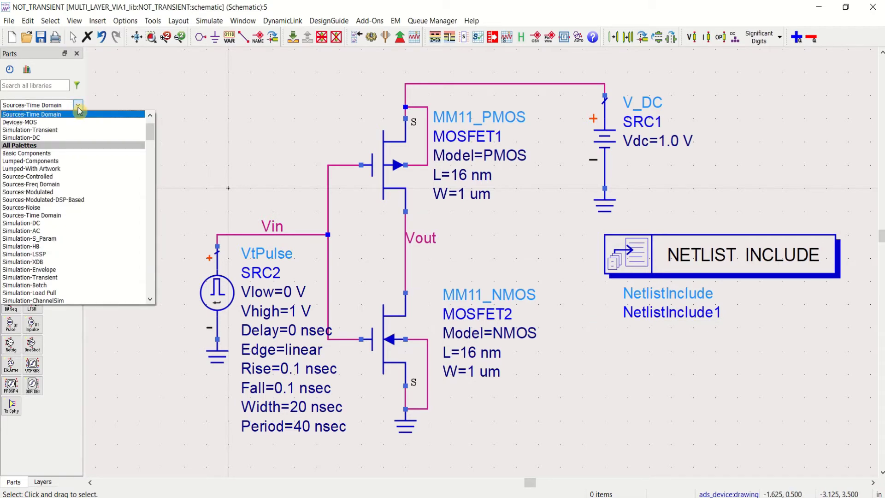
left_click(46, 278)
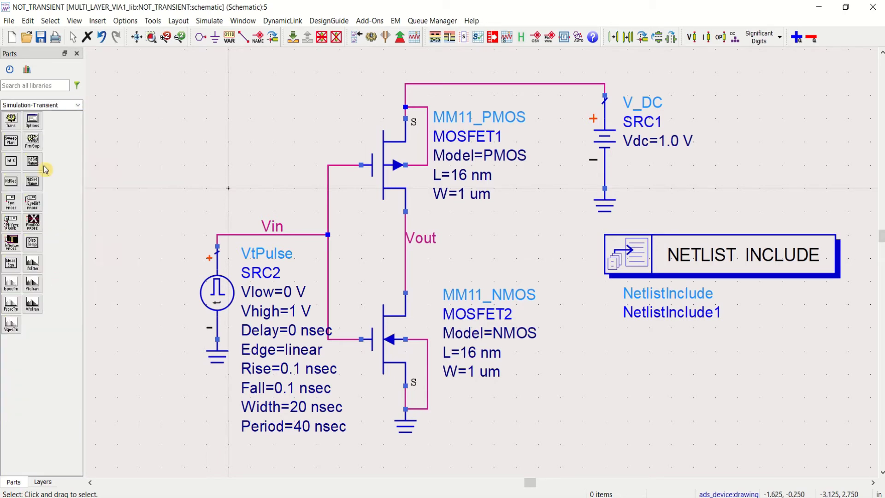
left_click(11, 121)
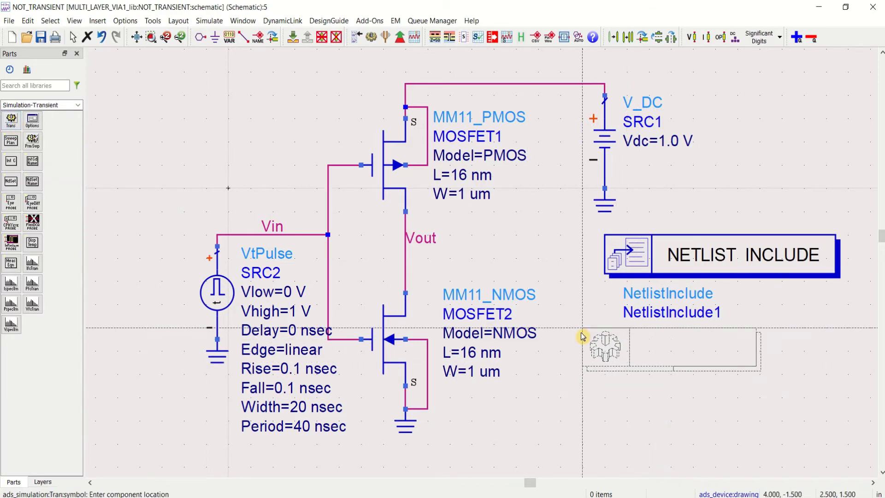
left_click(604, 346)
key("Escape")
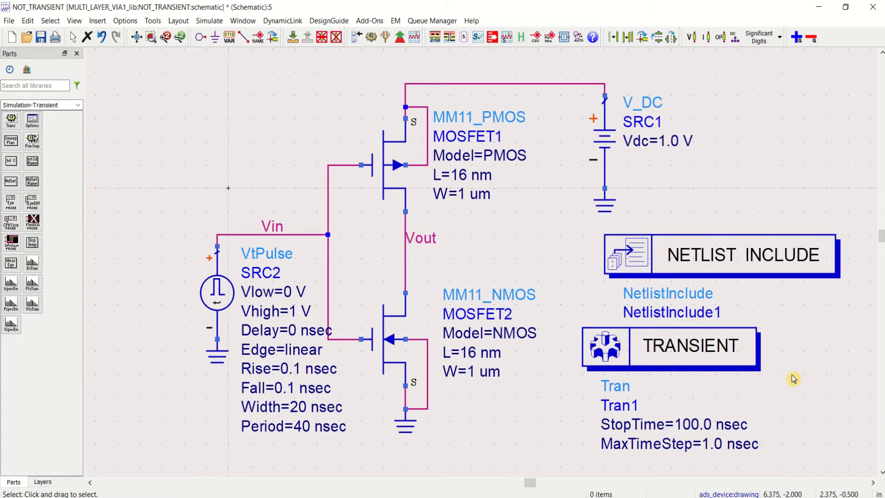
key("f")
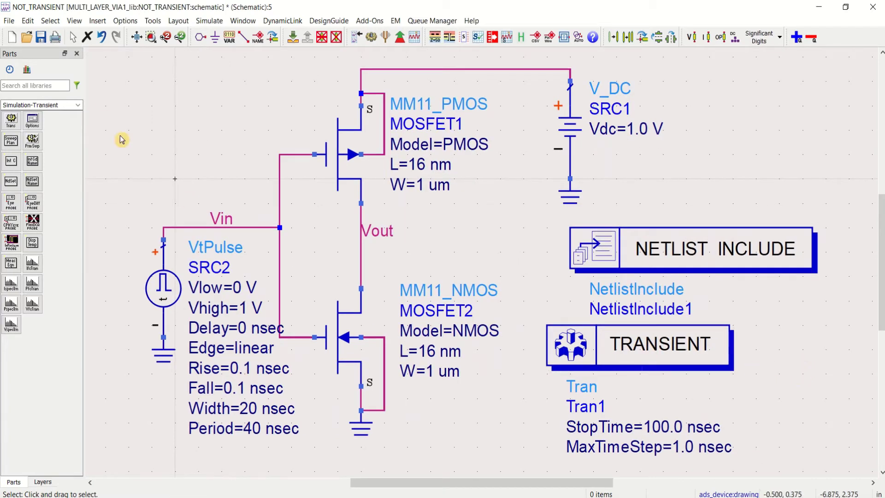
left_click(41, 38)
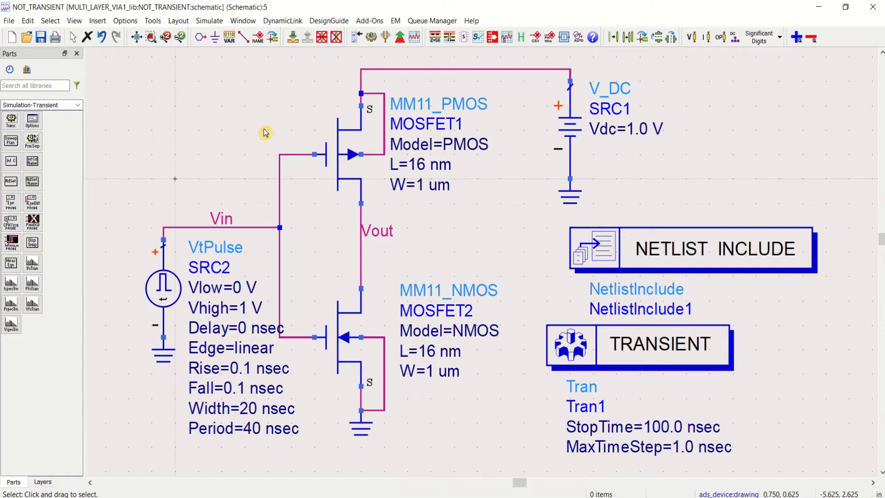
Step: Run the transient simulation and plot Vin and Vout versus time on a rectangular plot
left_click(372, 39)
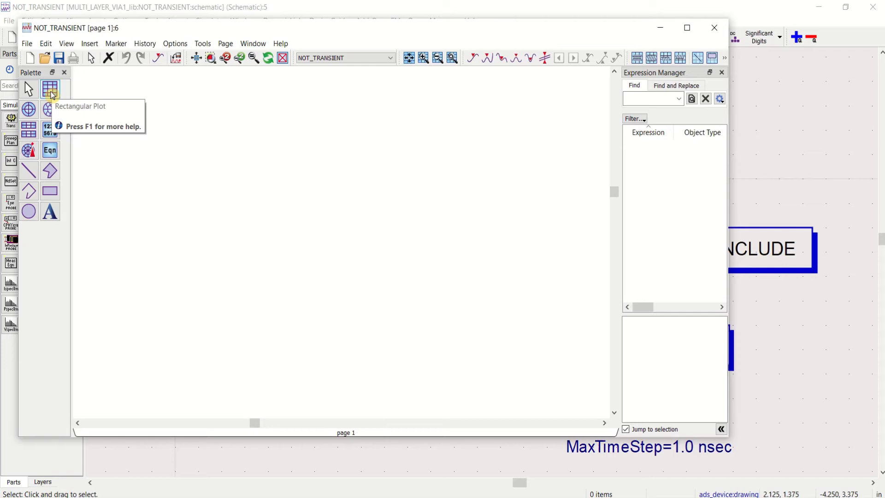
left_click(50, 89)
left_click(208, 134)
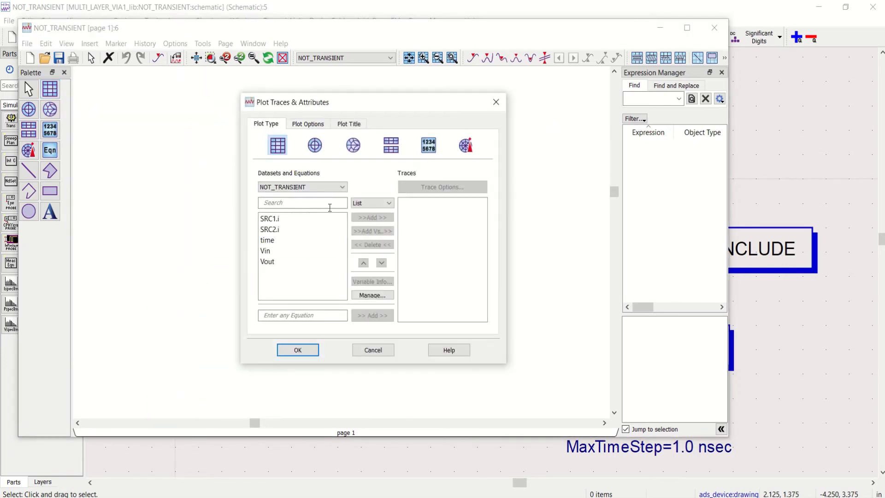
left_click(282, 252)
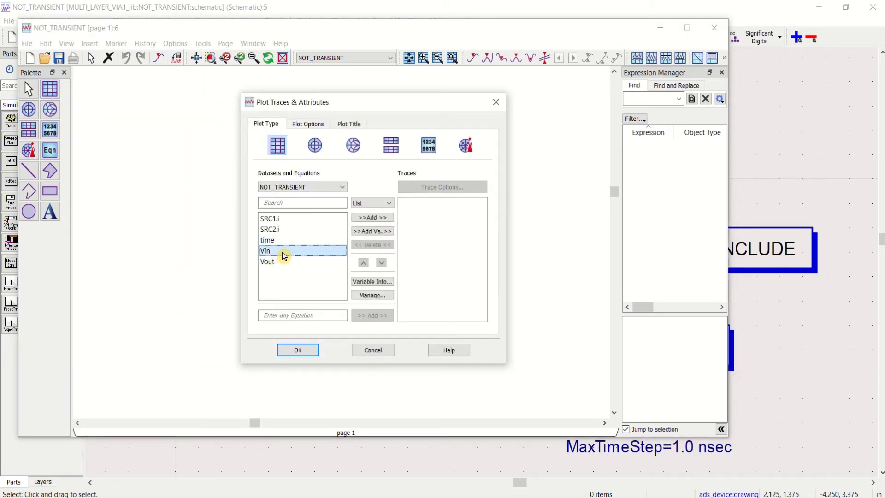
left_click(279, 262, "shift")
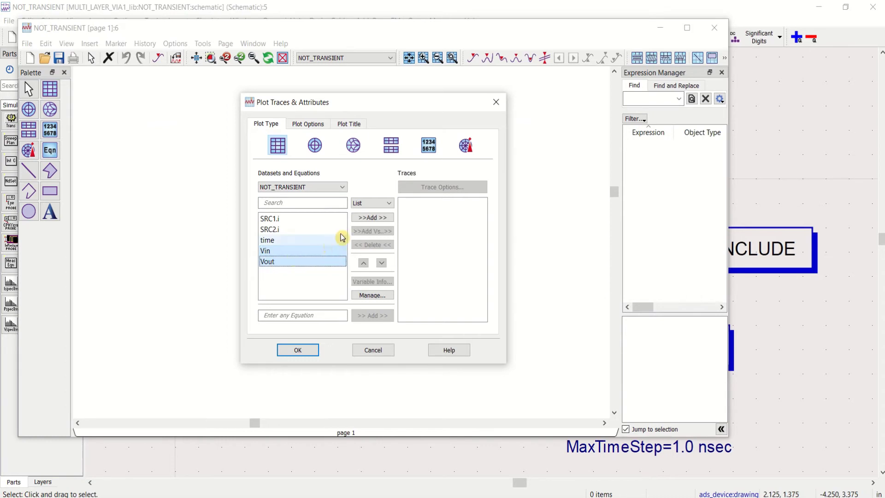
left_click(382, 223)
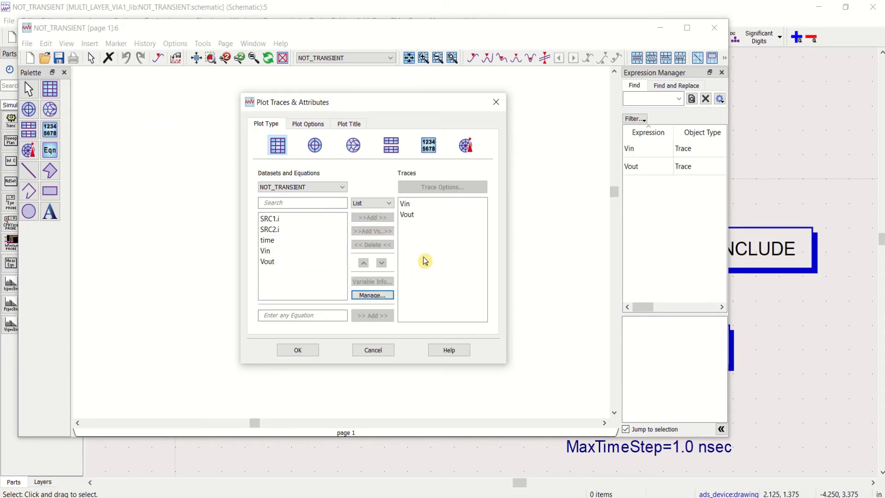
left_click(305, 353)
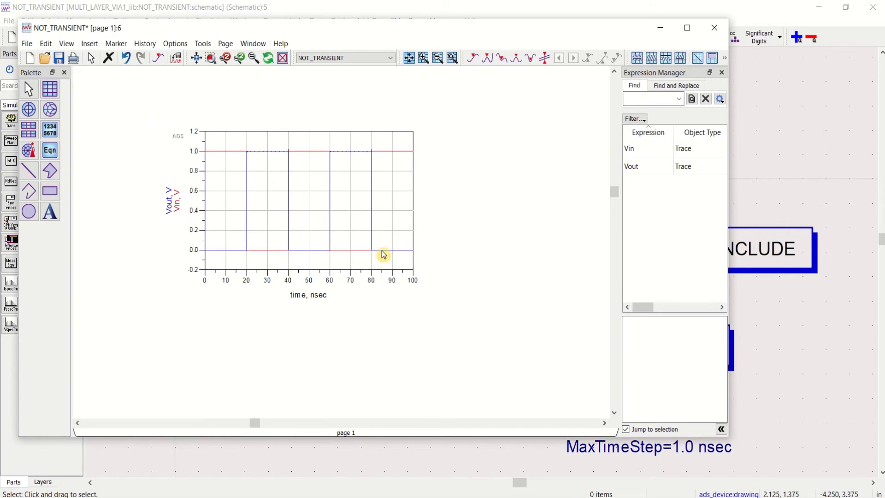
Step: Maximize the data display and split Vin and Vout into stacked graphs
left_click(689, 30)
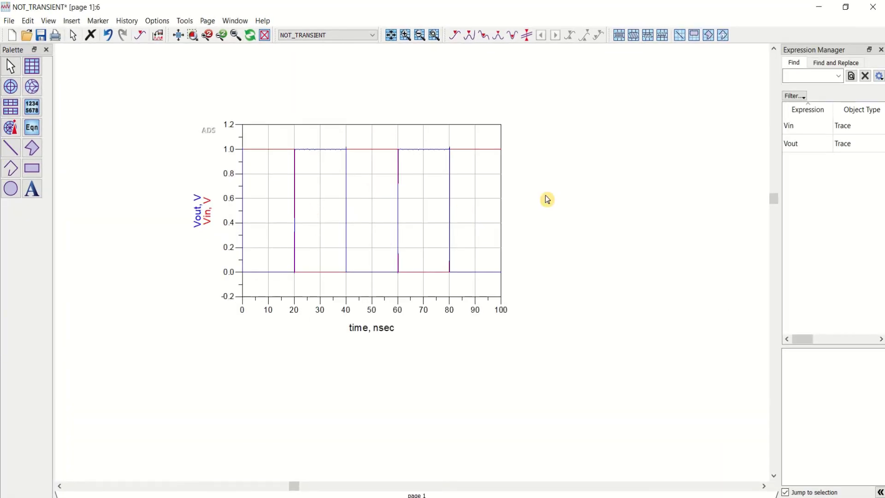
double_click(432, 139)
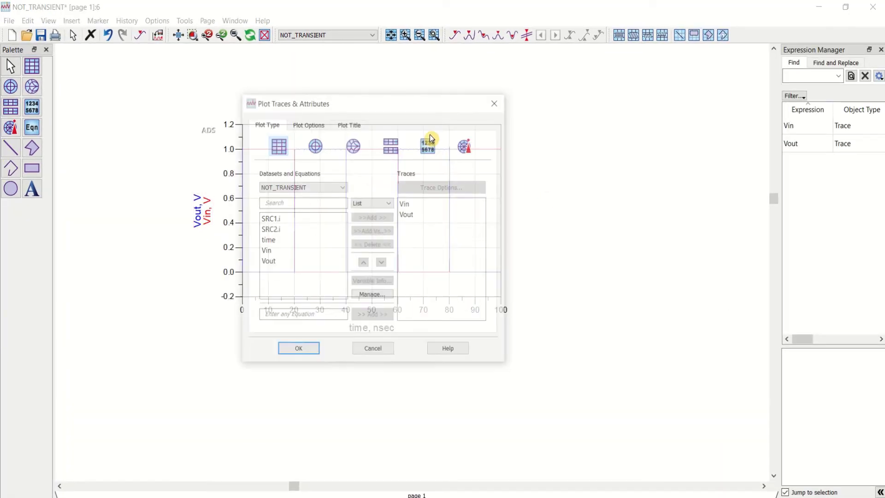
left_click(298, 351)
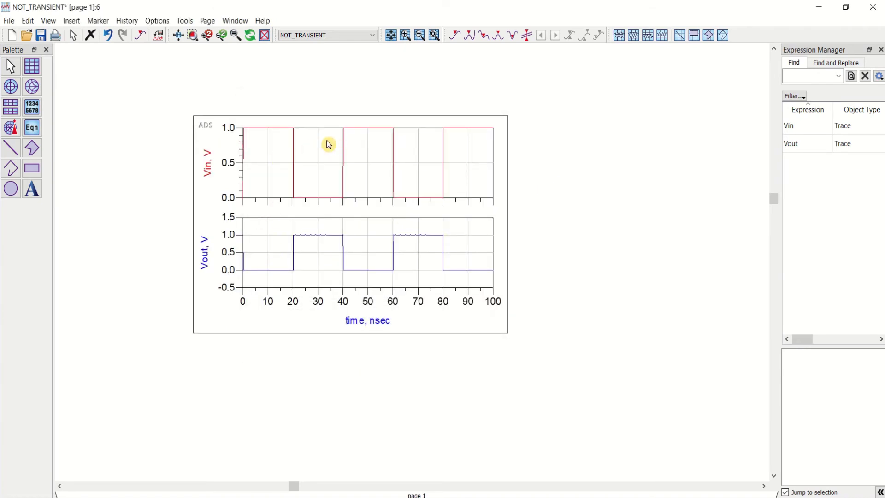
Step: Thicken both traces to 1.5, with Vin in red and Vout in blue
left_click(459, 181)
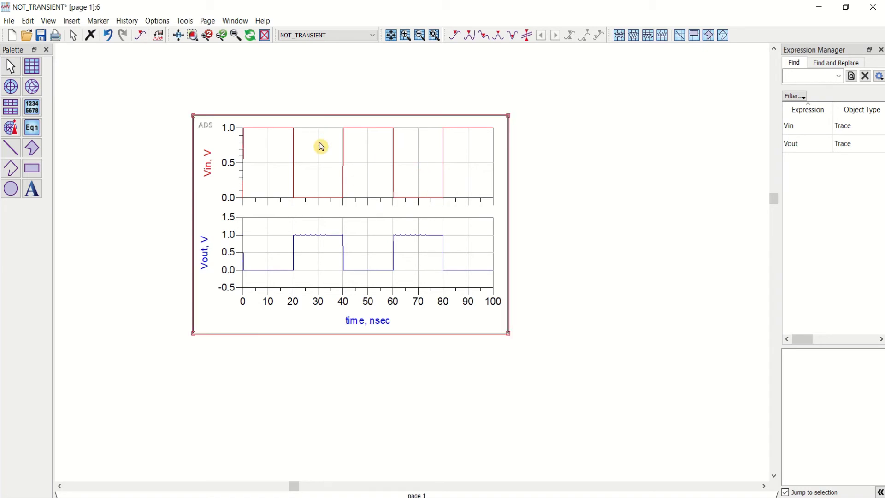
double_click(296, 145)
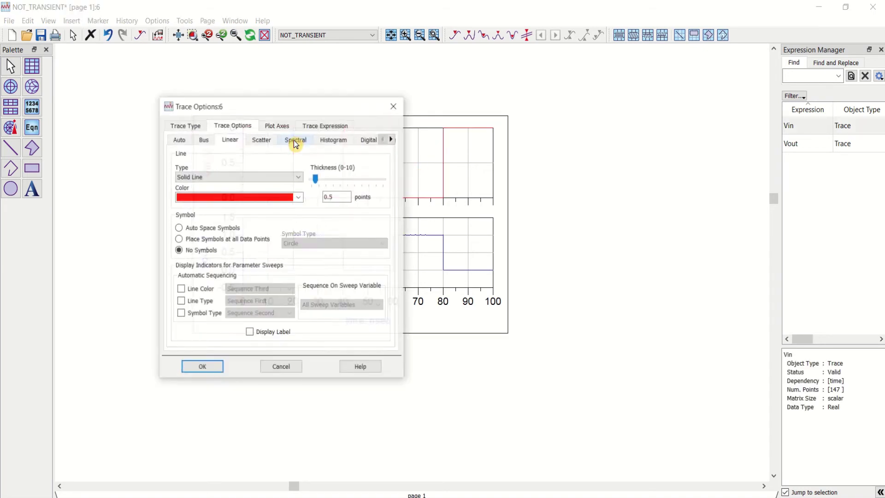
double_click(328, 196)
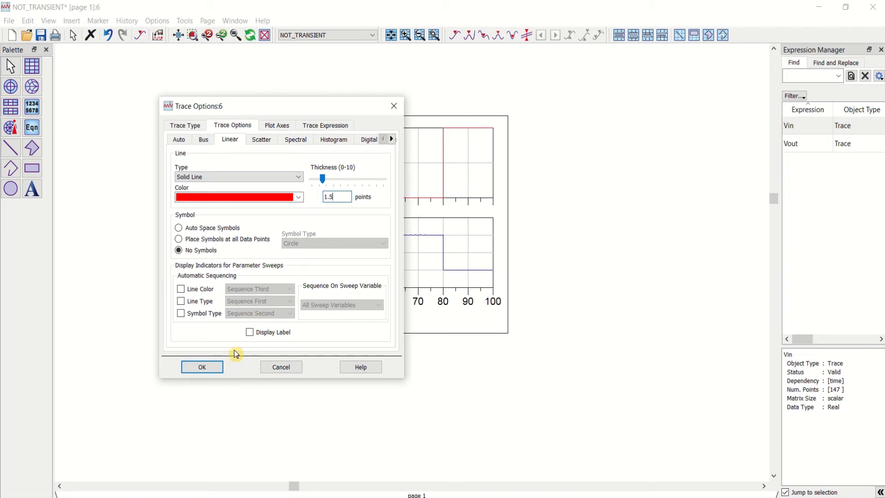
left_click(201, 366)
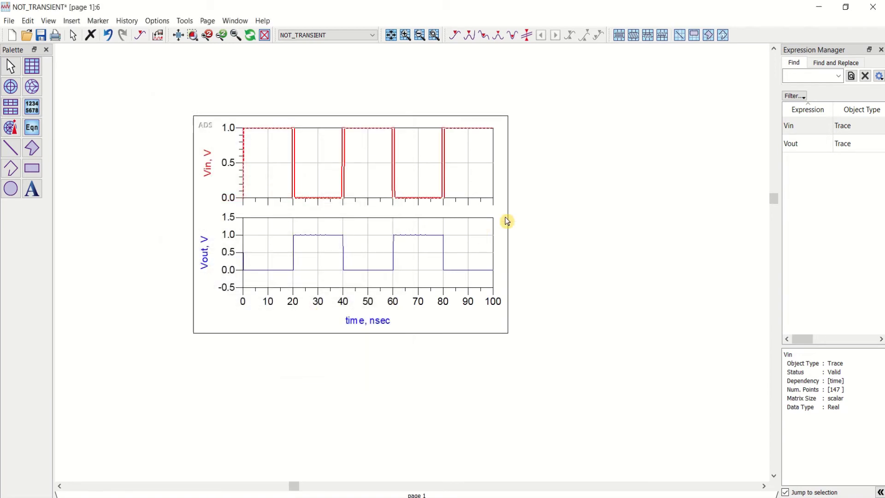
double_click(343, 250)
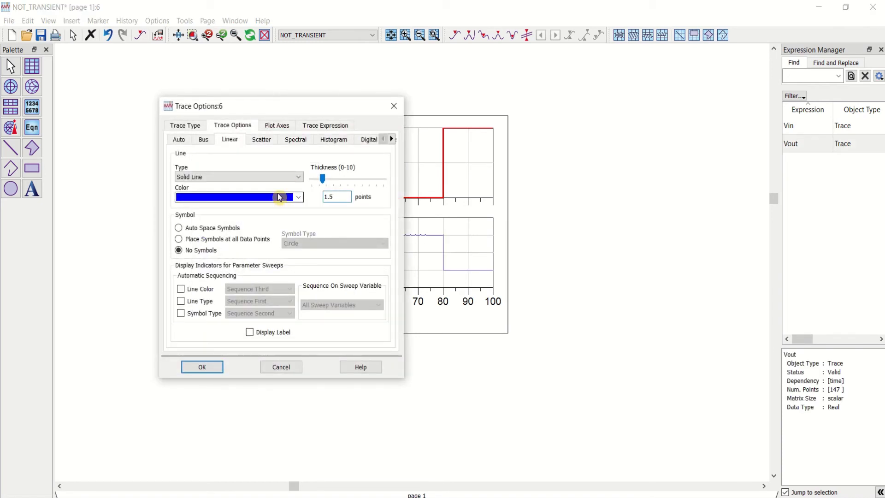
left_click(216, 366)
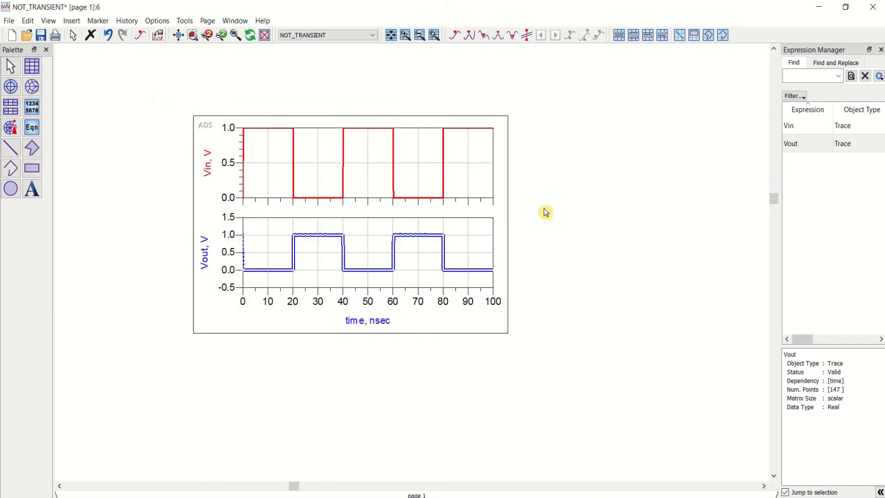
Step: Enlarge the stacked Vin/Vout plot, save the data display, and close it and the simulator window
left_click(478, 254)
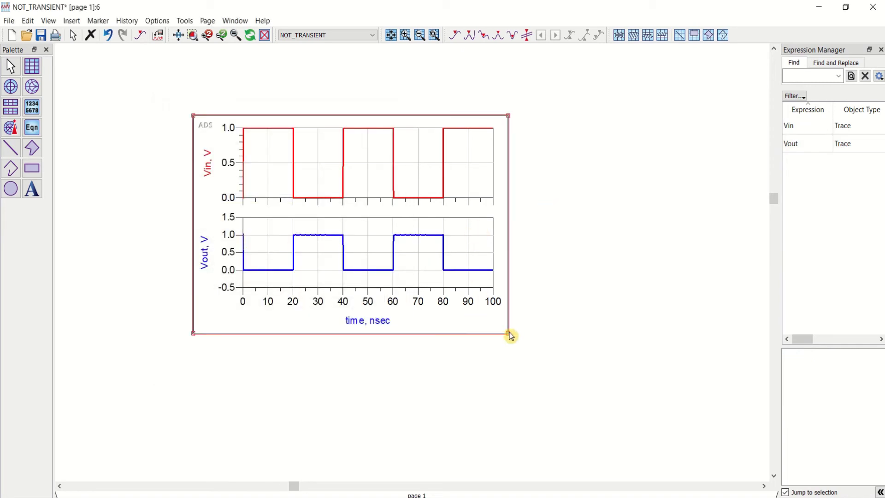
left_click_drag(509, 338, 644, 421)
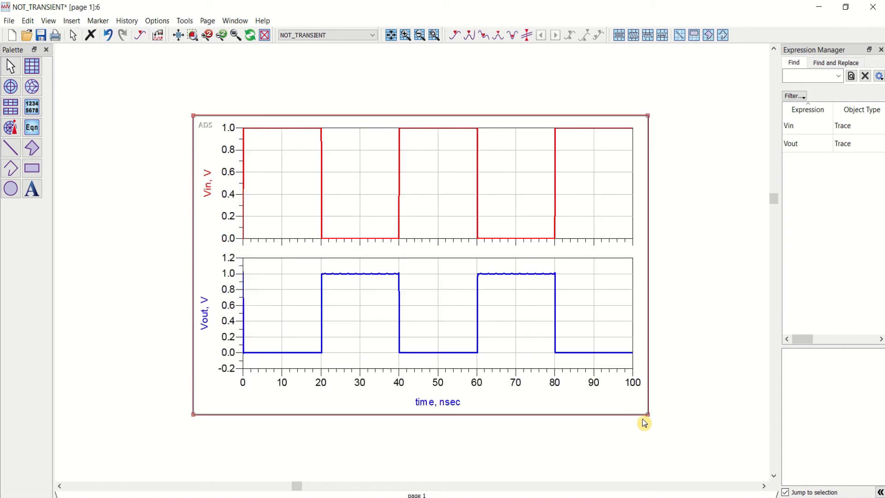
left_click(715, 293)
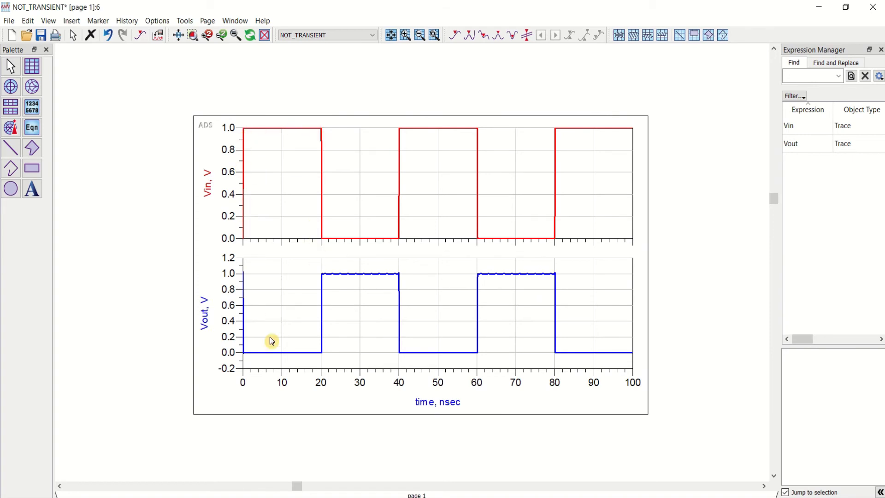
left_click(41, 36)
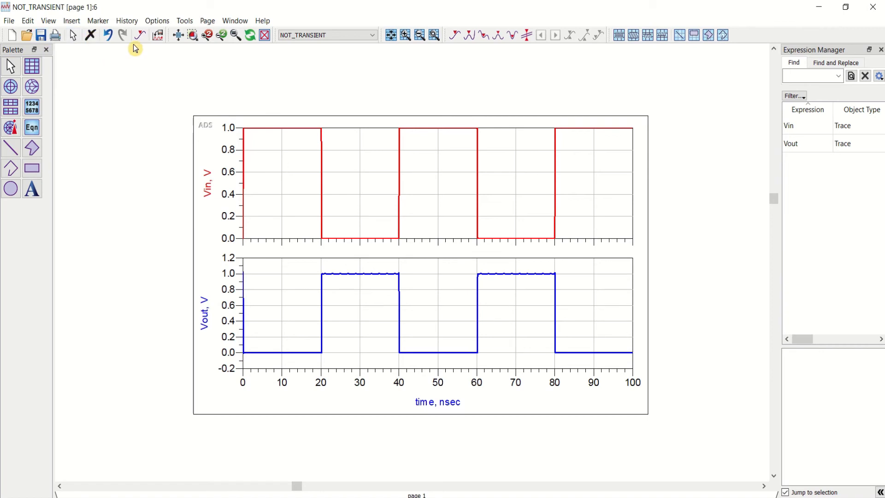
left_click(179, 37)
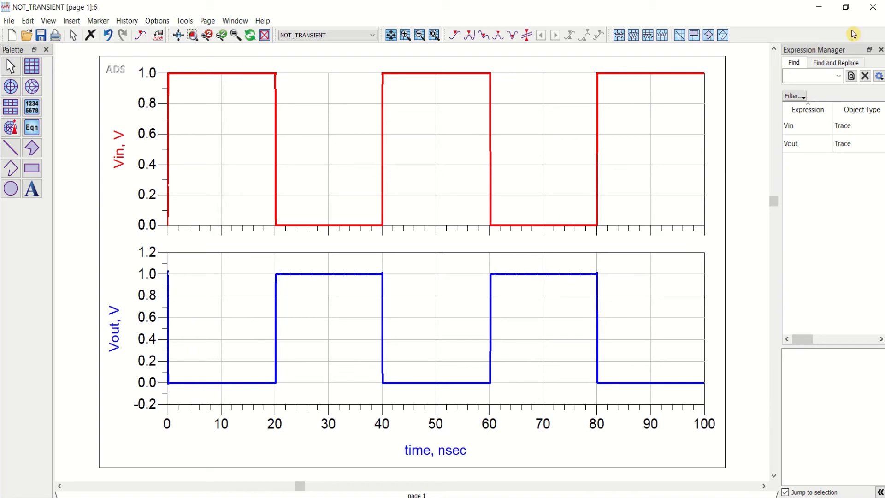
left_click(878, 7)
left_click(470, 130)
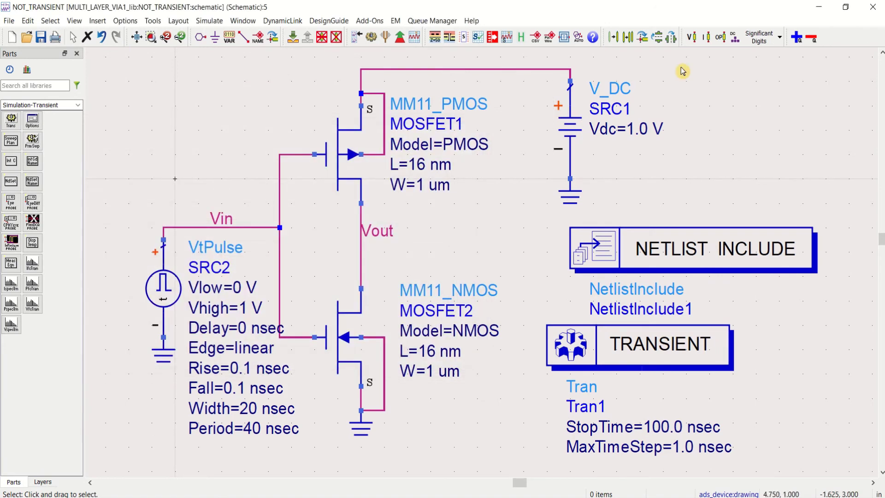
Step: Open the NOT_VTC schematic from the ADS main window and check its DC sweep and SRC2 source
left_click(820, 8)
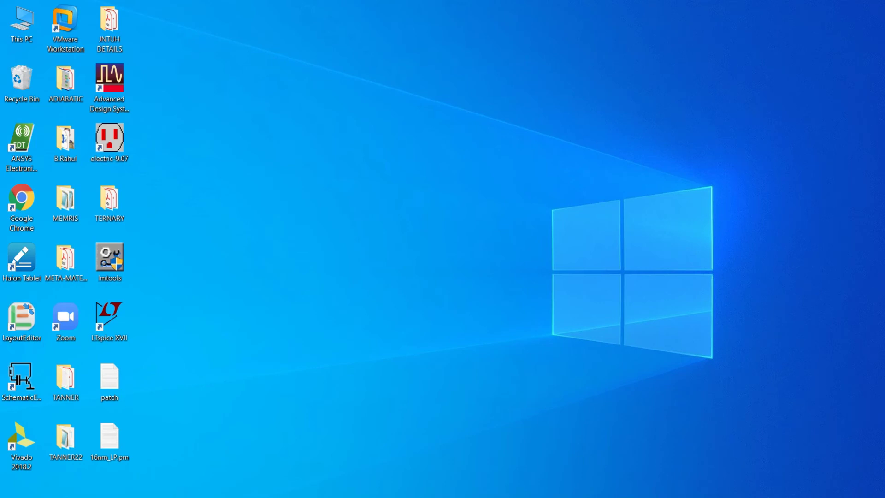
mouse_move(241, 491)
left_click(197, 478)
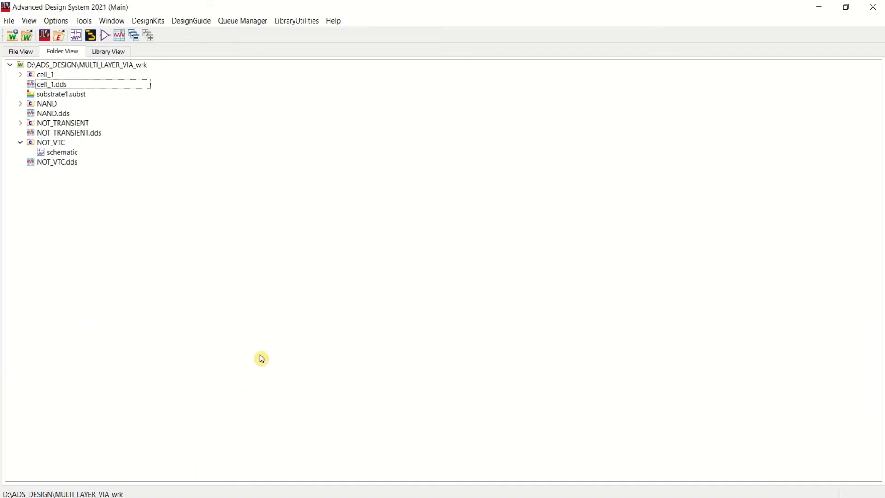
double_click(57, 155)
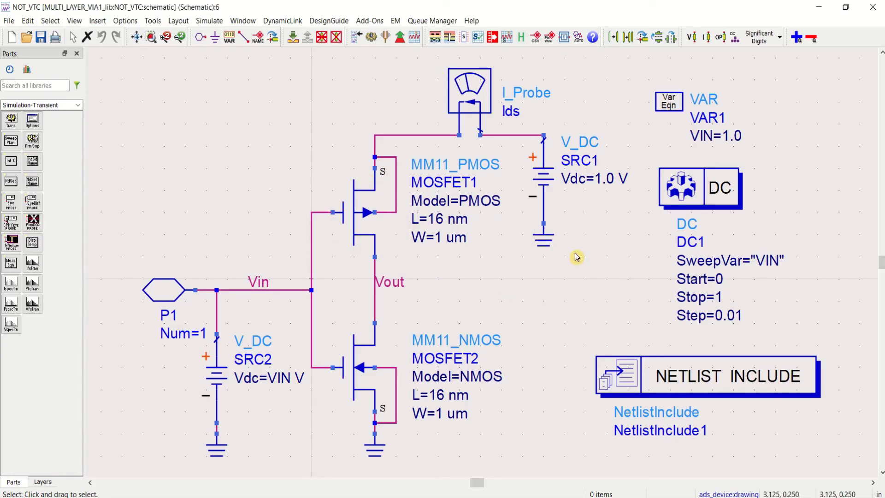
left_click(728, 197)
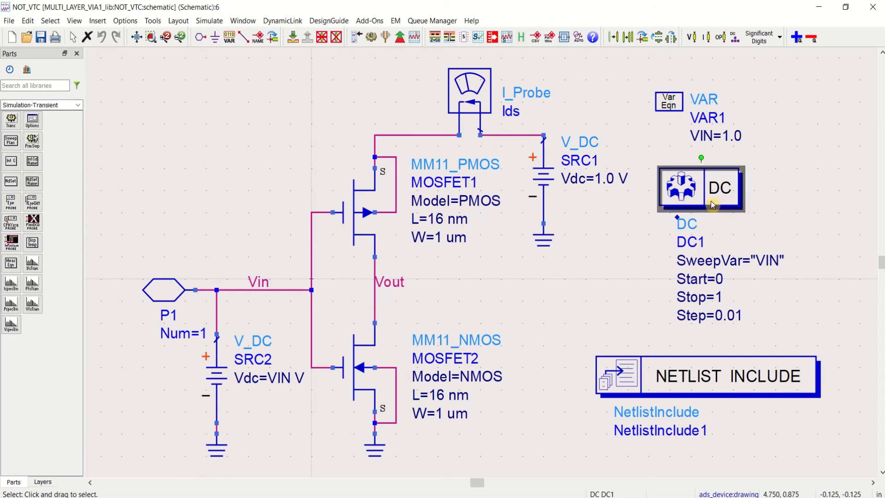
left_click(225, 387)
double_click(287, 392)
left_click(323, 206)
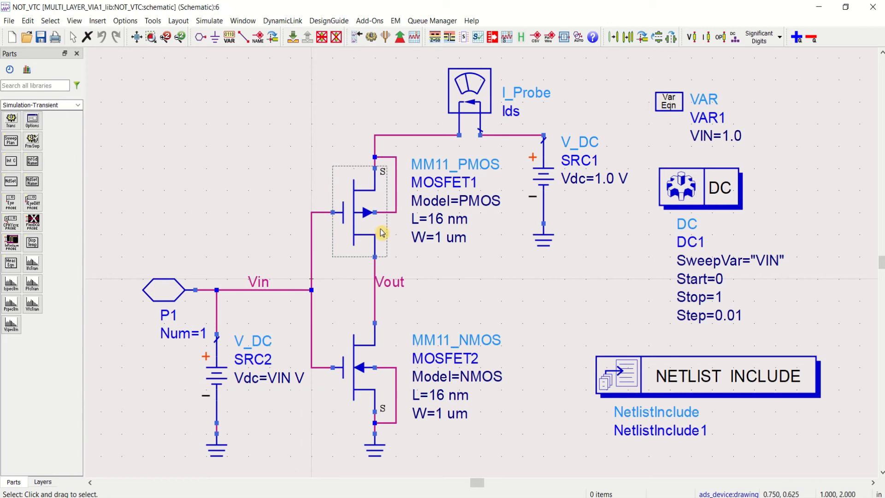
Step: Save, confirm the 16nm_LP.pm.txt netlist include, and run the DC sweep simulation
left_click(40, 38)
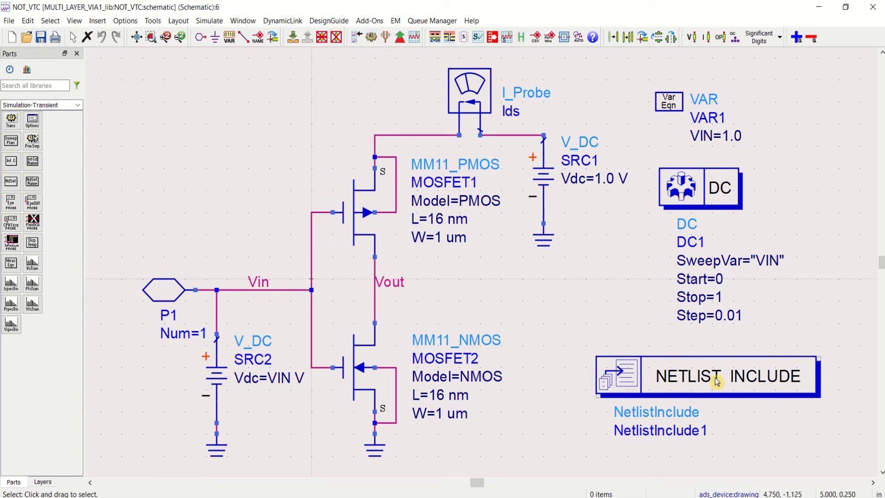
left_click_drag(714, 376, 683, 368)
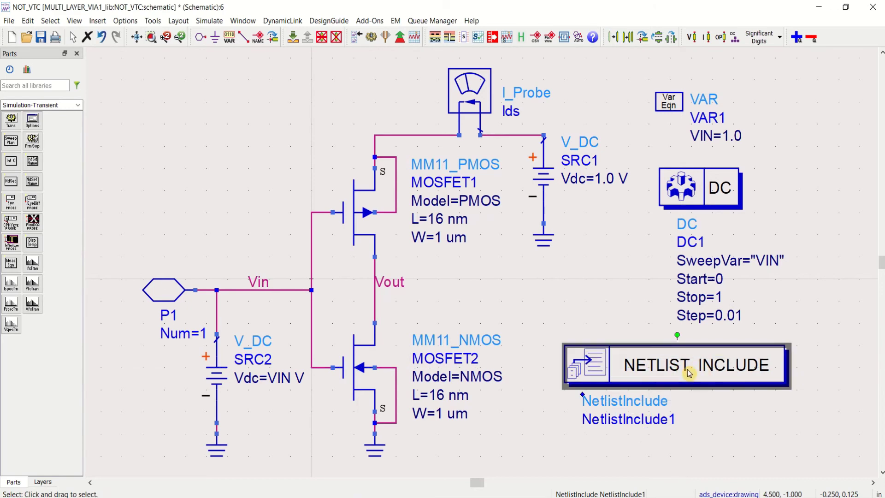
double_click(687, 369)
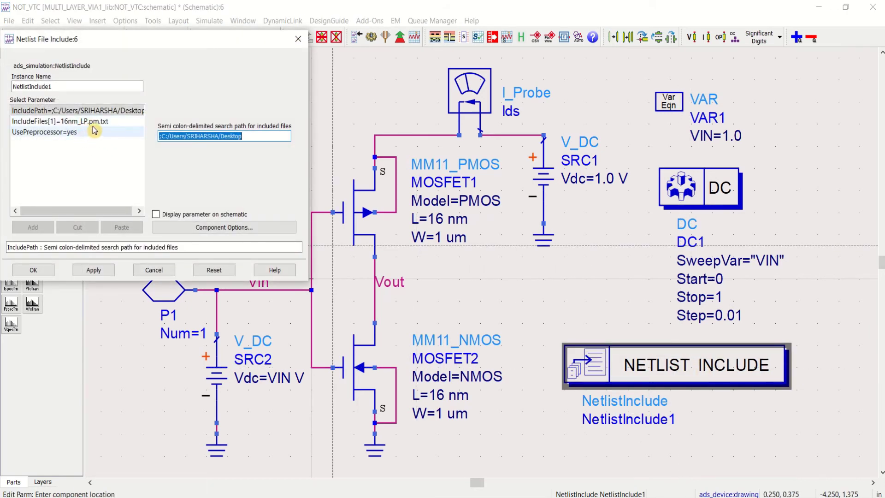
left_click(34, 270)
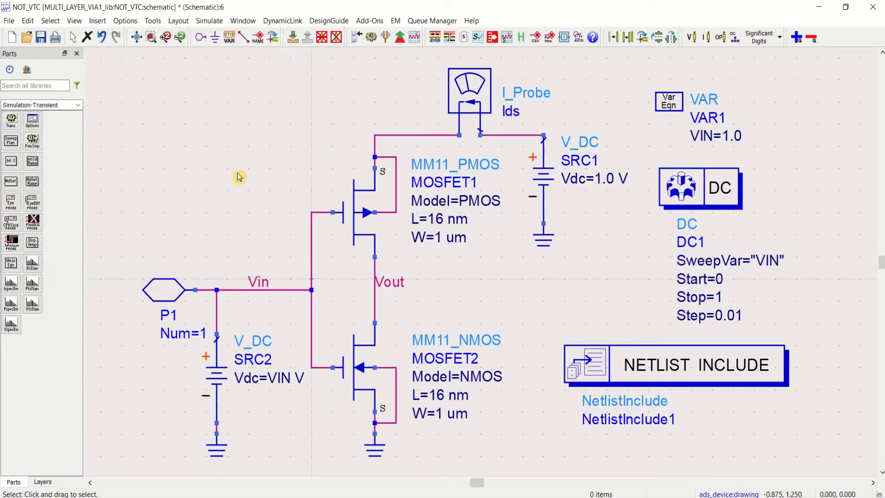
left_click(371, 39)
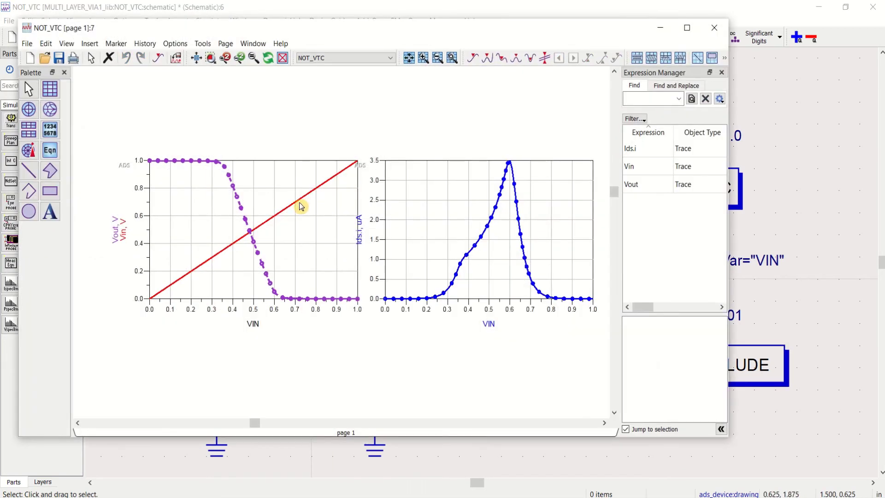
Step: Overlay the Ids.i curve onto the Vout/Vin VTC plot, save the display, and return to the schematic
left_click(687, 28)
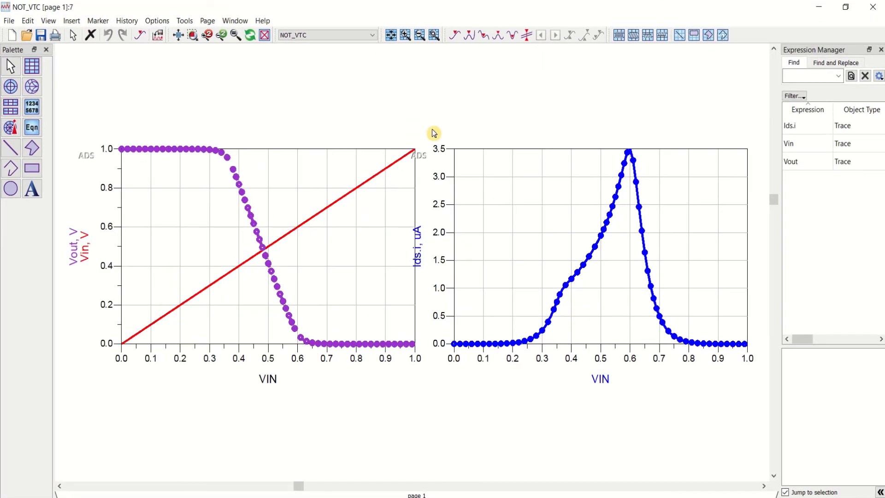
left_click_drag(552, 234, 245, 233)
left_click(468, 238)
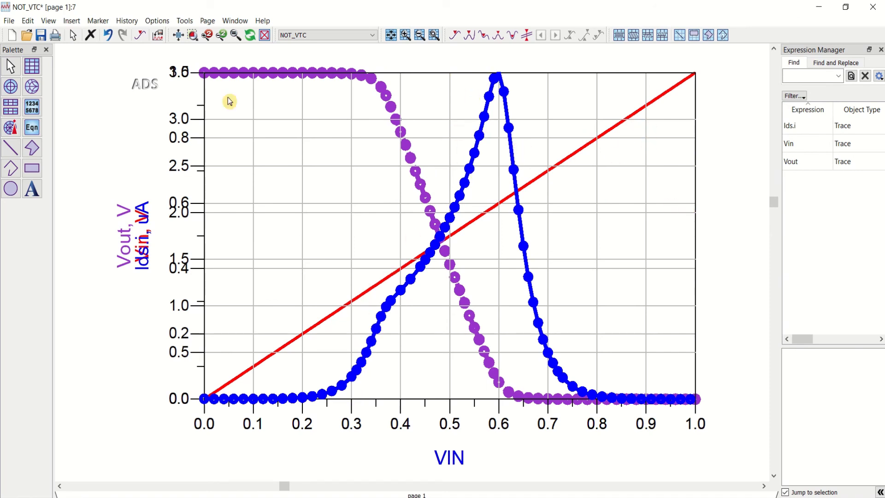
left_click(41, 39)
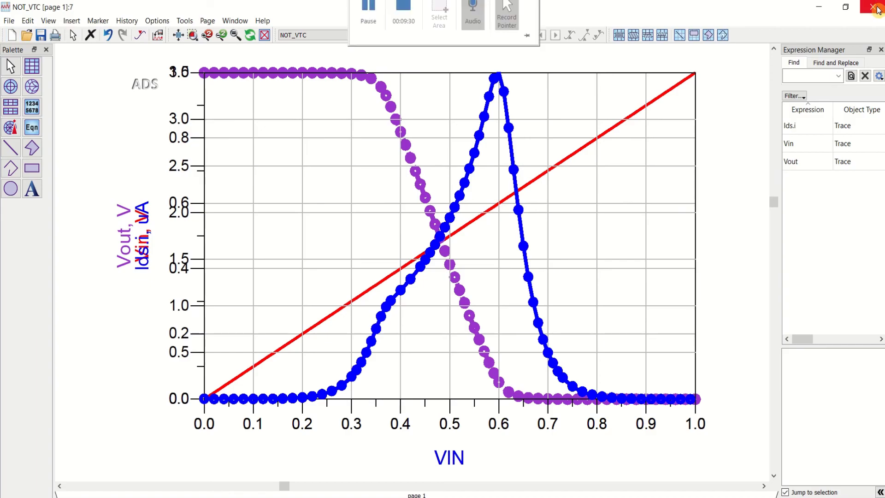
left_click(504, 18)
Step: Close the simulation status window, then close the inverter schematic and save its changes
left_click(468, 130)
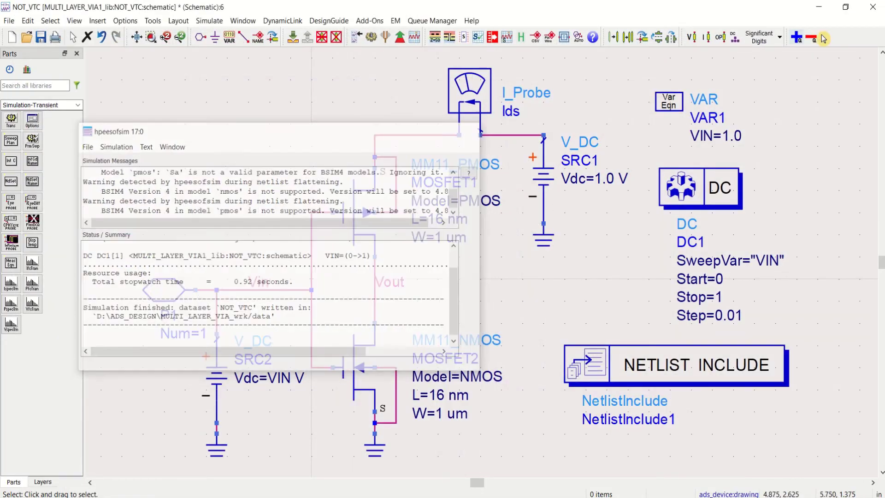
left_click(872, 8)
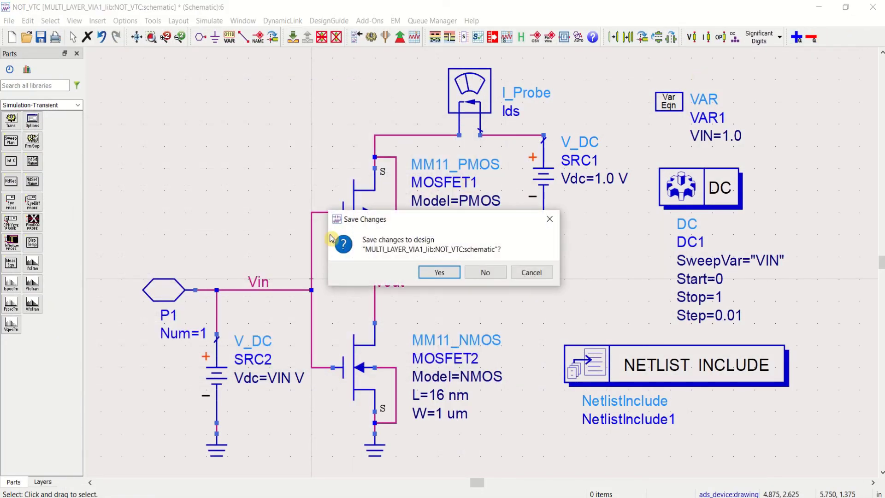
left_click(430, 273)
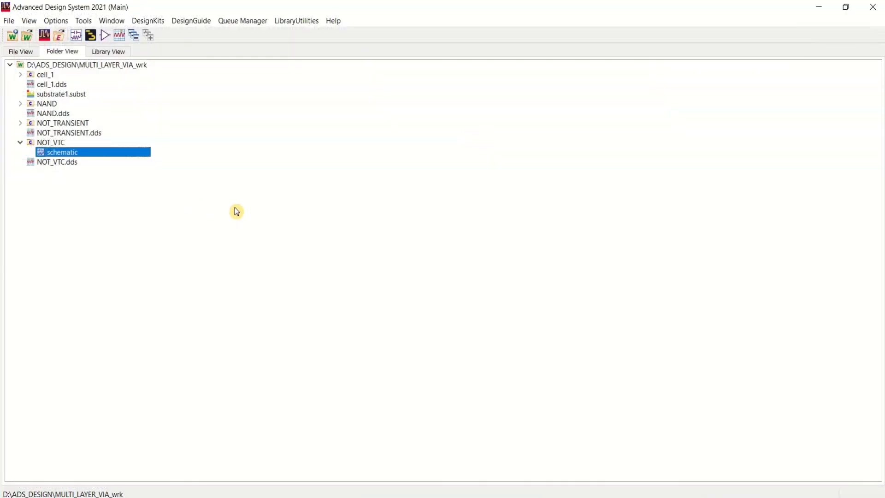
Step: Open the NAND schematic and confirm its NETLIST INCLUDE settings
left_click(21, 104)
double_click(51, 113)
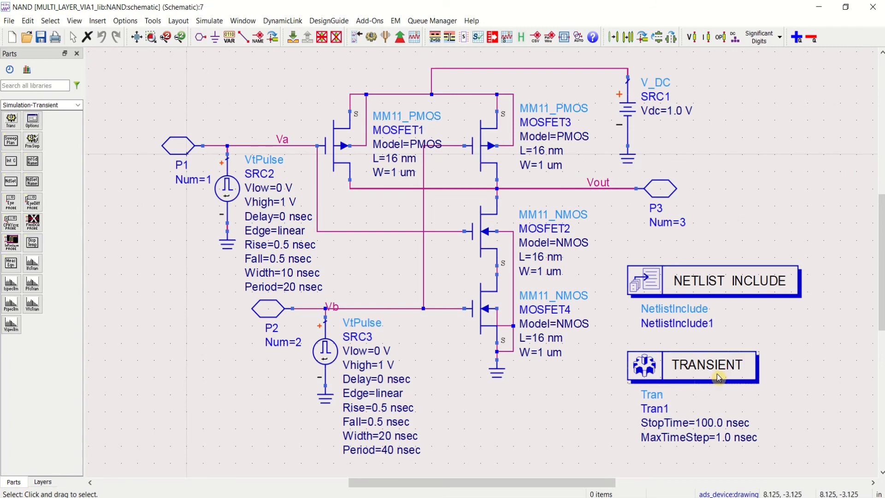
double_click(724, 284)
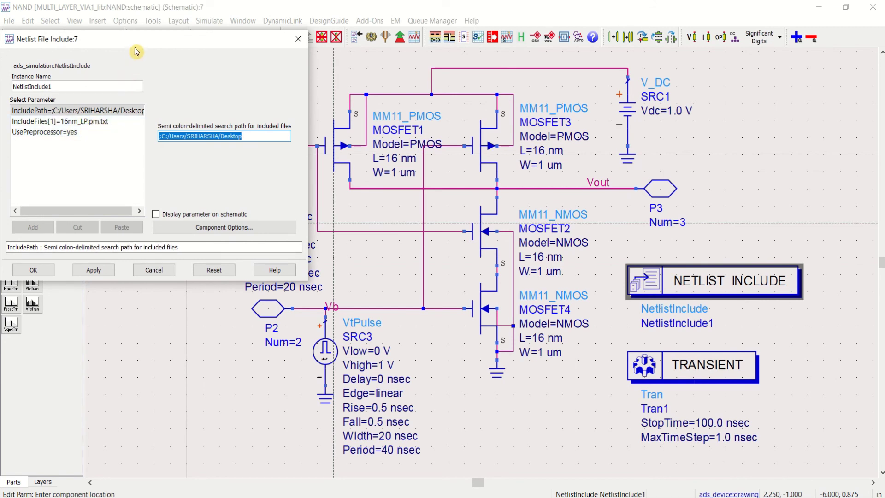
left_click_drag(136, 39, 227, 41)
left_click(121, 272)
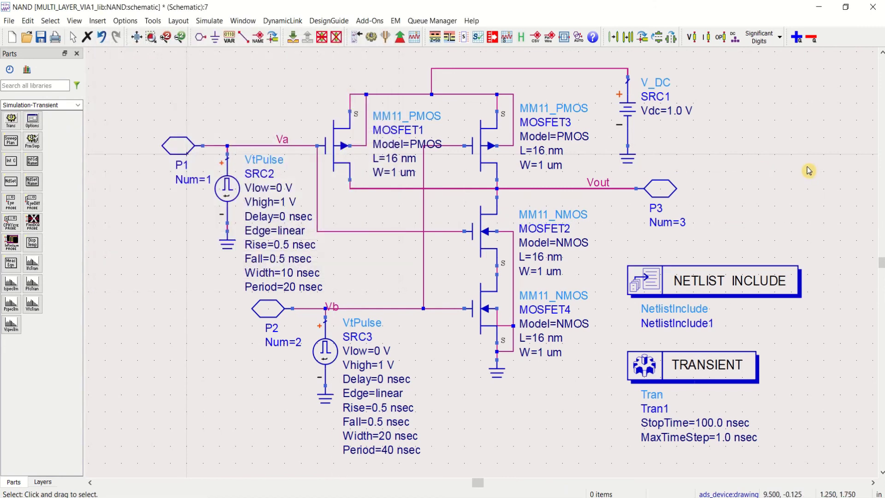
Step: Check the MOSFET1 and MOSFET3 transistors, then run the NAND transient simulation
left_click(348, 153)
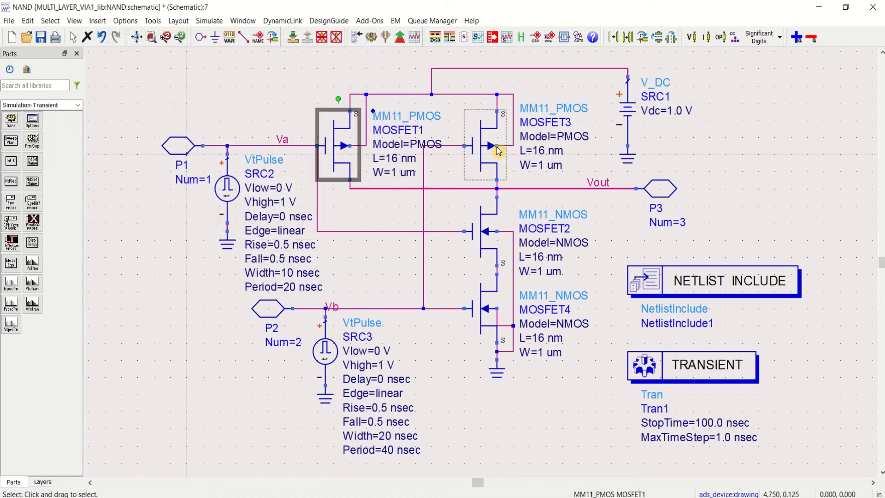
left_click(497, 151)
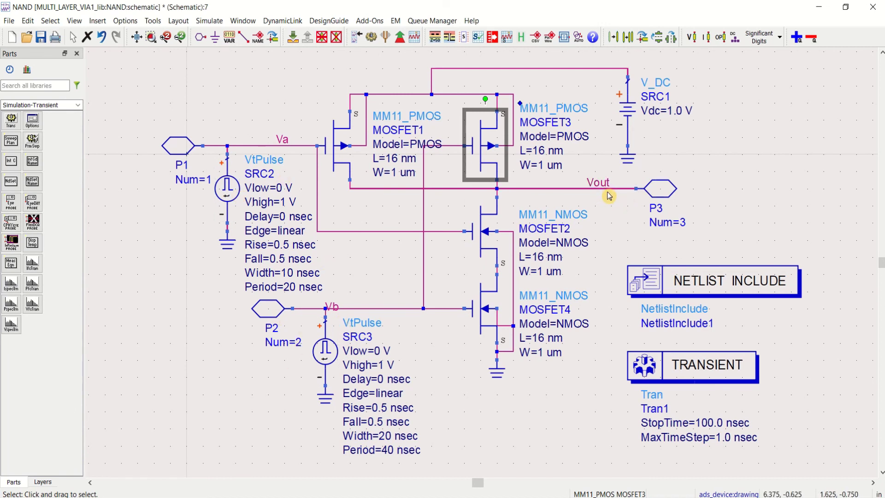
left_click(781, 149)
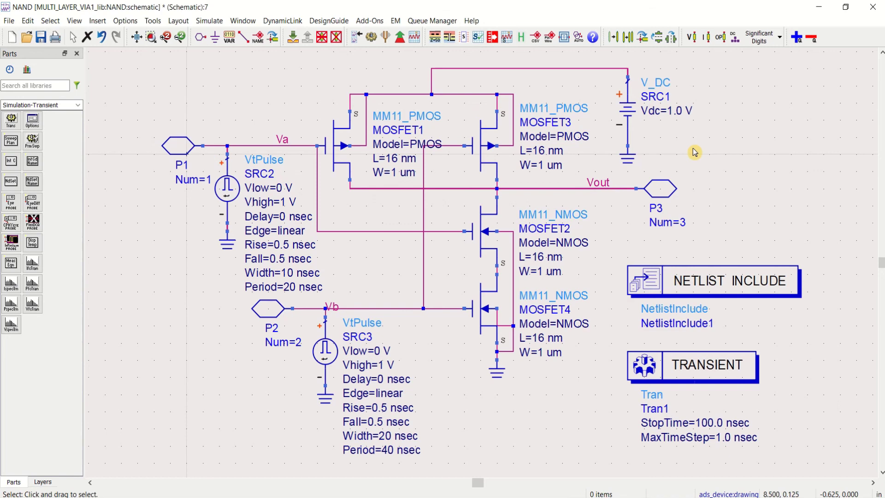
left_click(372, 39)
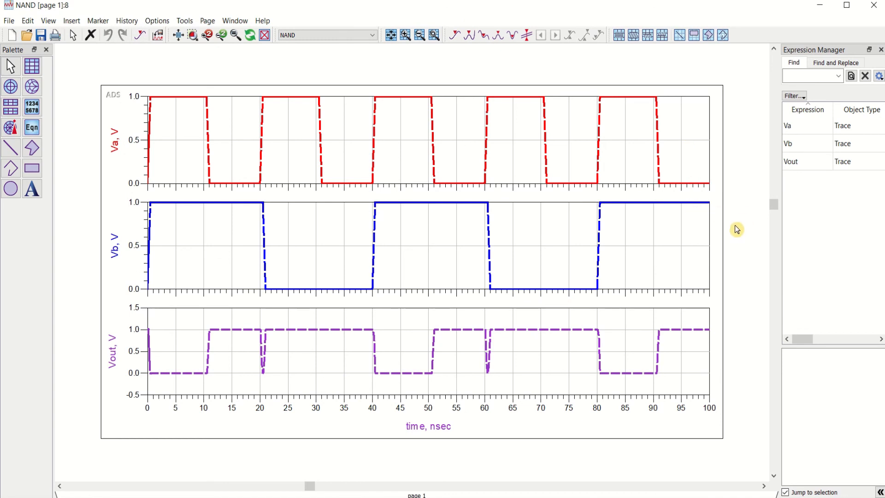
Step: Insert a Va, Vb and Vout legend on the NAND waveform plot and reposition it
scroll(576, 247, "down", 1)
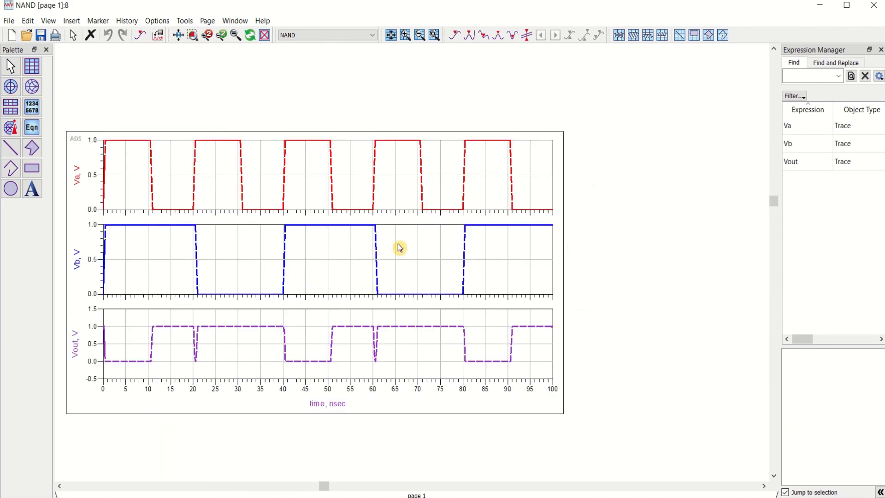
right_click(543, 172)
right_click(622, 140)
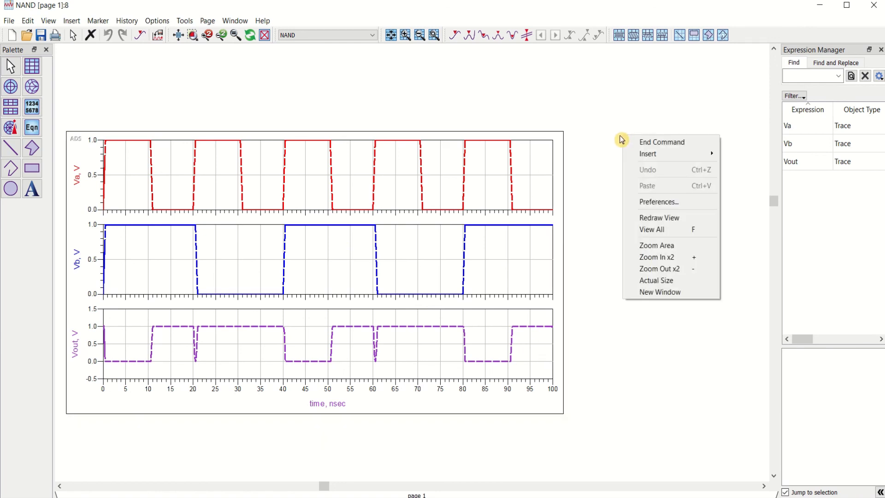
left_click(552, 174)
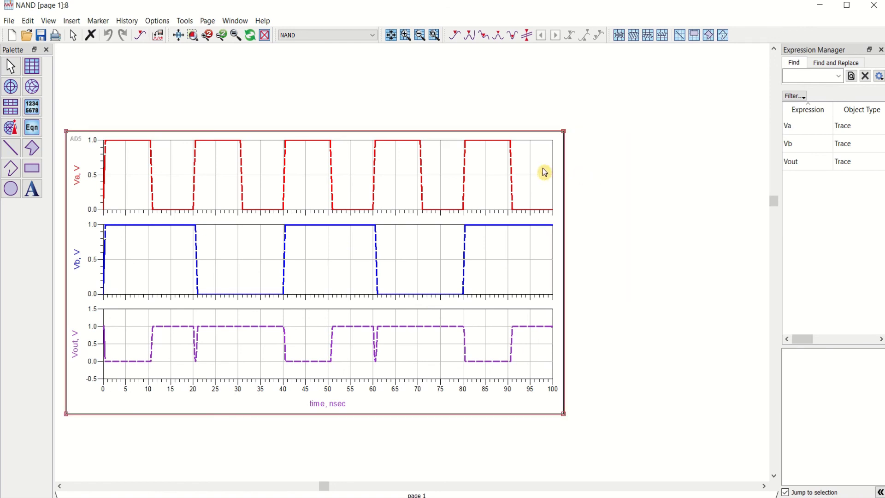
right_click(545, 172)
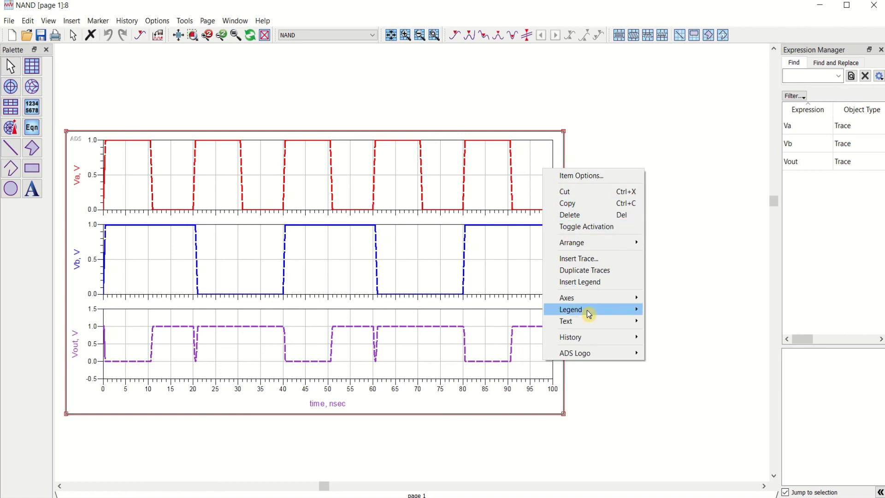
left_click(597, 283)
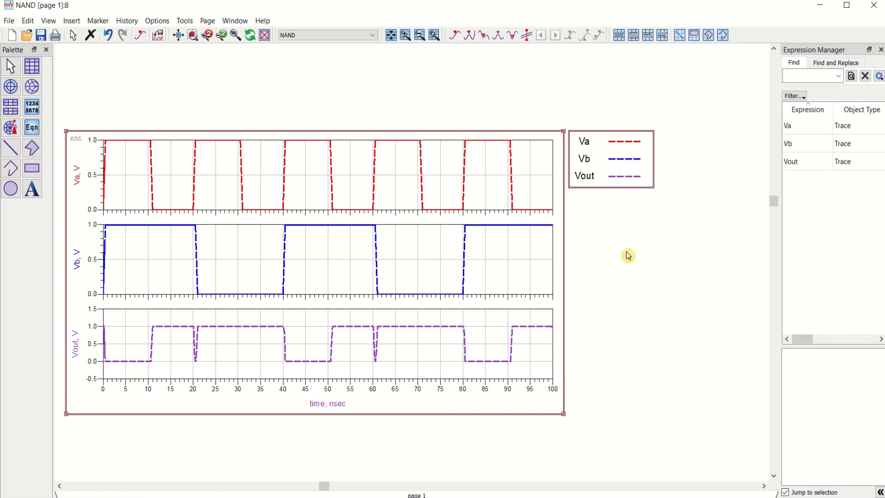
left_click_drag(548, 166, 604, 144)
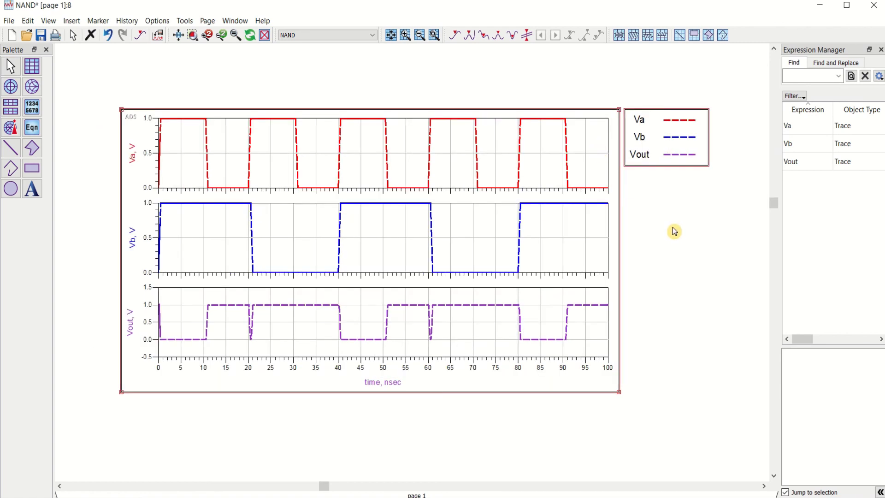
Step: Close the NAND data display with changes saved, and close the simulation status window
scroll(642, 253, "up", 1)
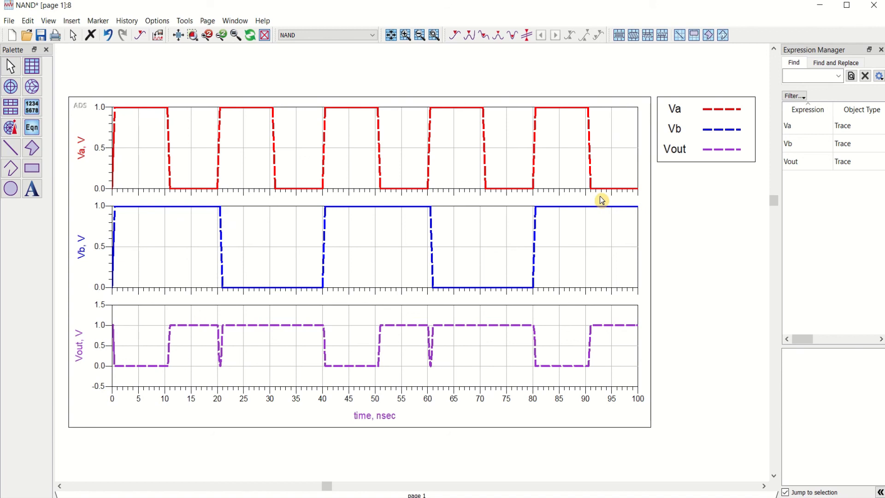
mouse_move(588, 171)
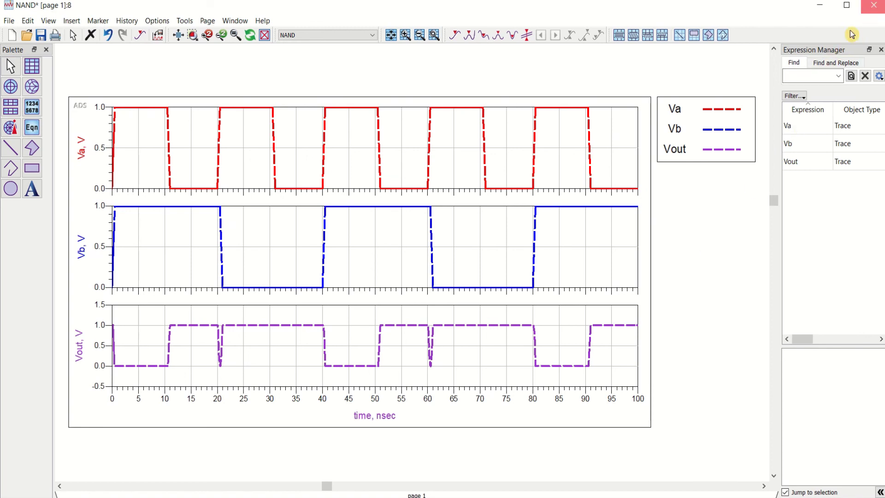
left_click(875, 10)
left_click(398, 271)
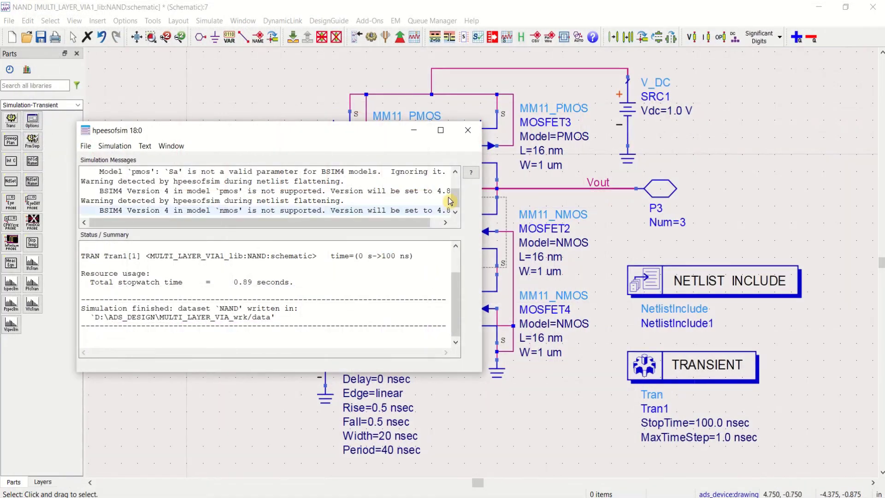
left_click(467, 130)
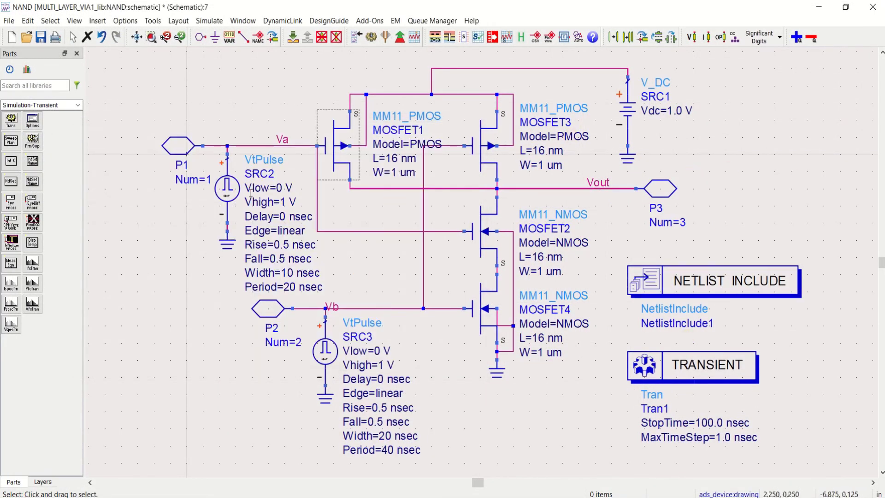